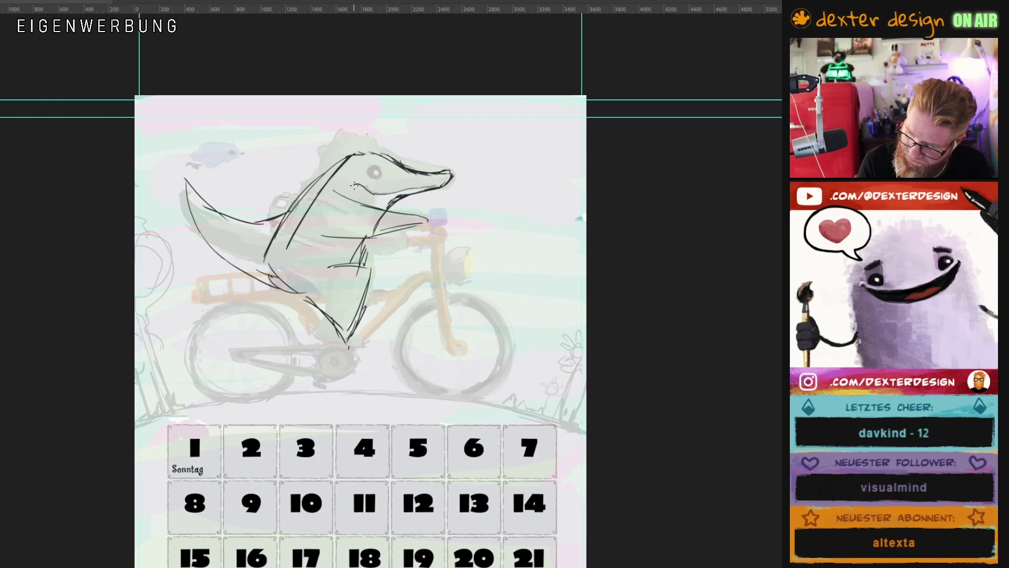
Add a mouth line and eye outline to the crocodile, undoing stray neck strokes
{"action": "left_click_drag", "start_coordinate": [348, 184], "coordinate": [359, 186]}
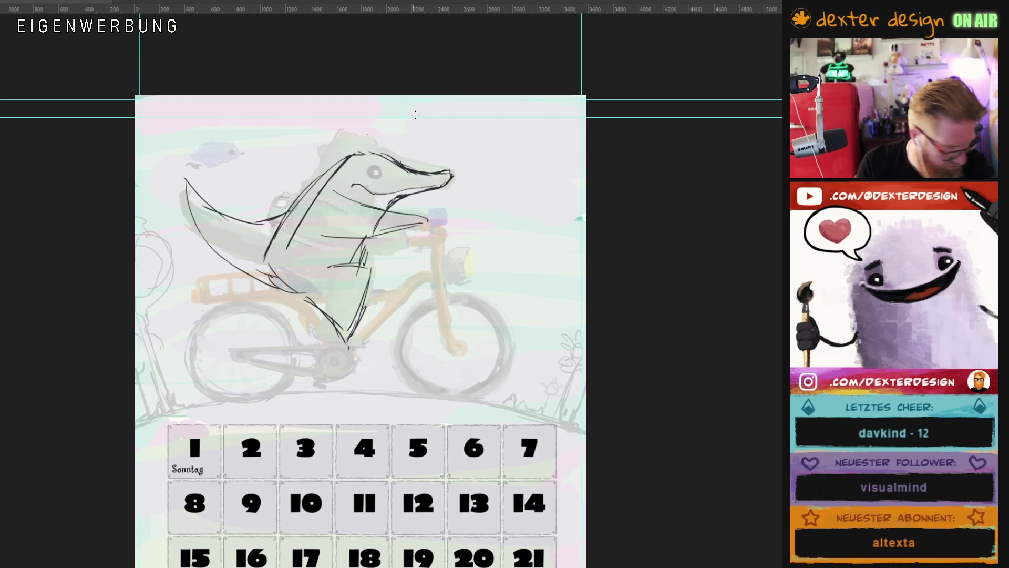
{"action": "left_click_drag", "start_coordinate": [374, 169], "coordinate": [377, 177]}
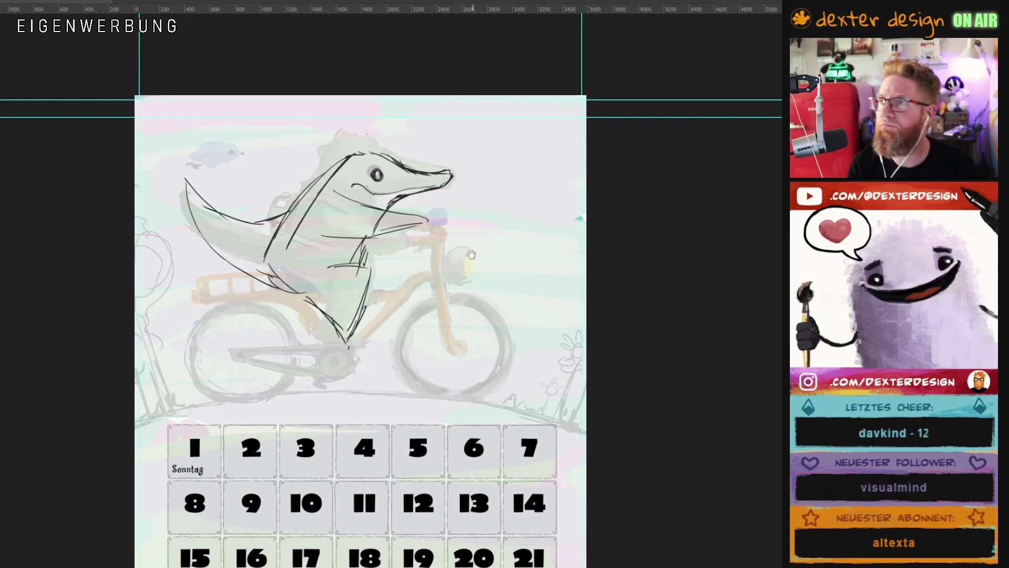
{"action": "left_click_drag", "start_coordinate": [471, 255], "coordinate": [492, 244]}
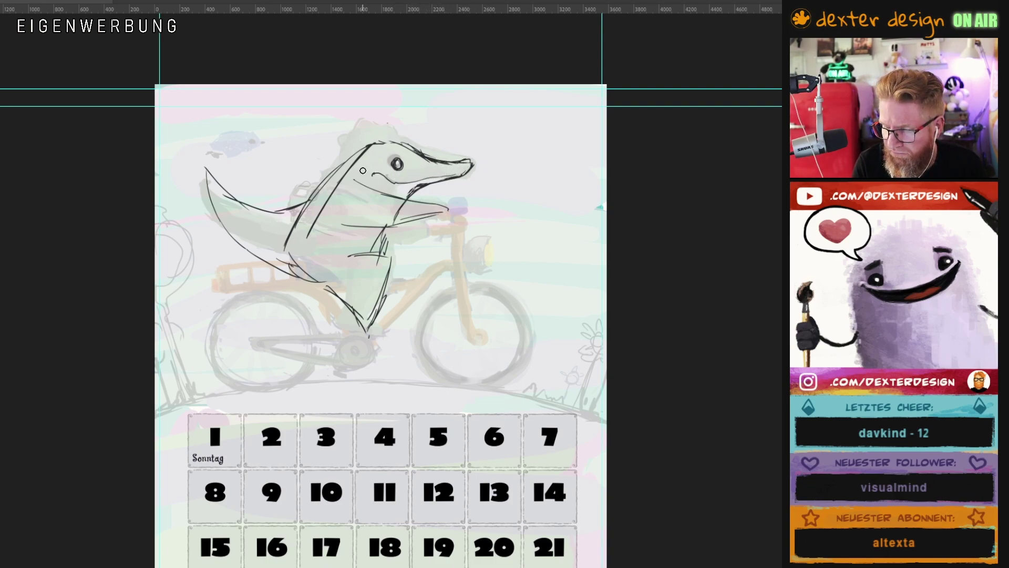
{"action": "key", "text": "ctrl+z"}
{"action": "key", "text": "ctrl+z"}
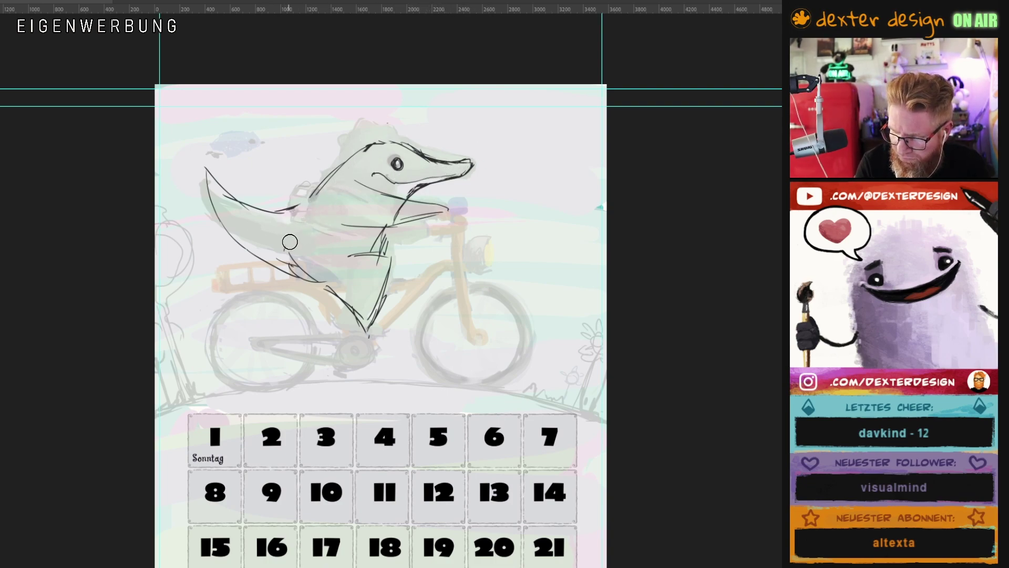
{"action": "key", "text": "ctrl+z"}
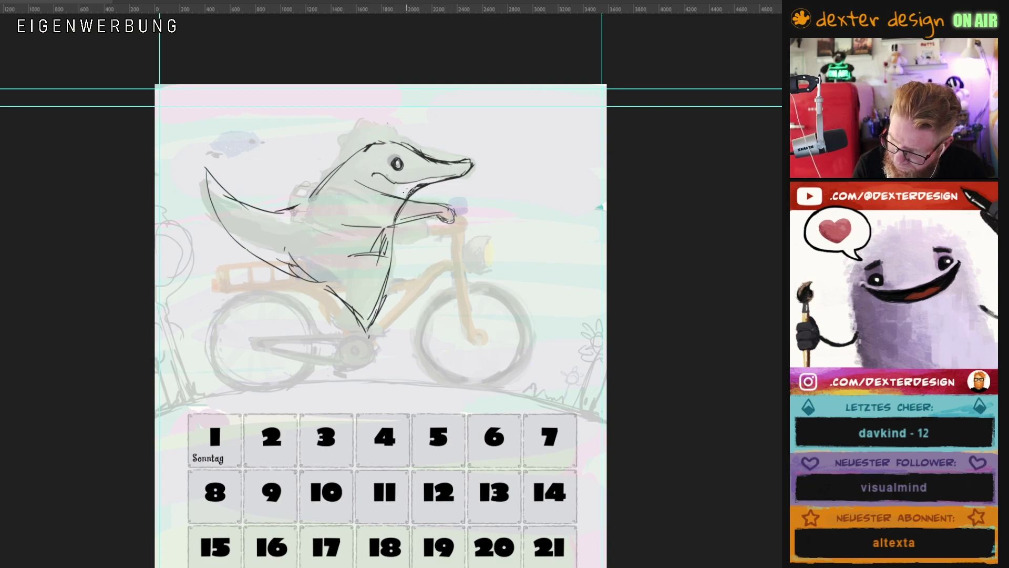
Draw the crocodile's body line, its back from tail to body, and the head top
{"action": "left_click_drag", "start_coordinate": [396, 209], "coordinate": [377, 312]}
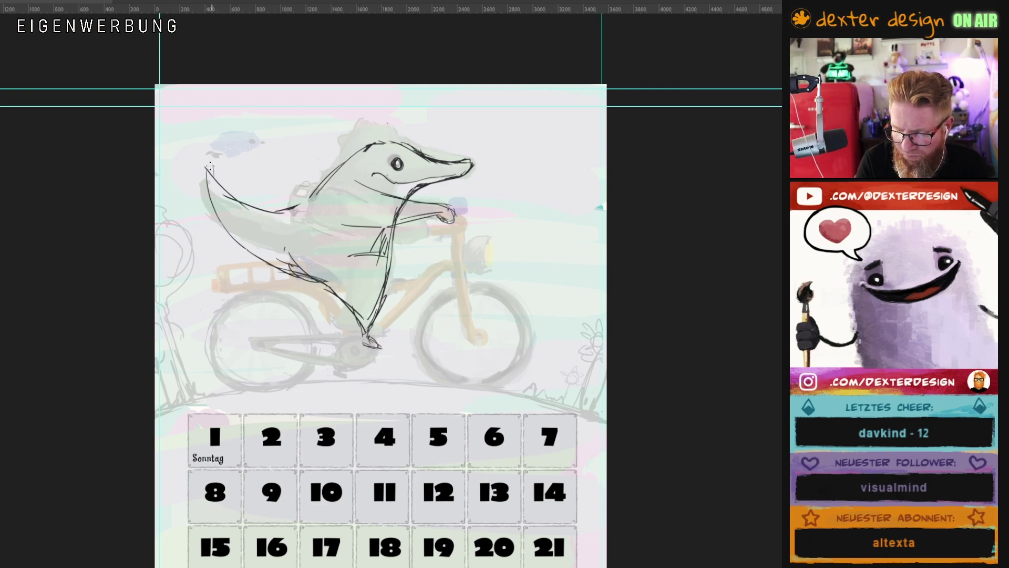
{"action": "left_click_drag", "start_coordinate": [206, 167], "coordinate": [322, 190]}
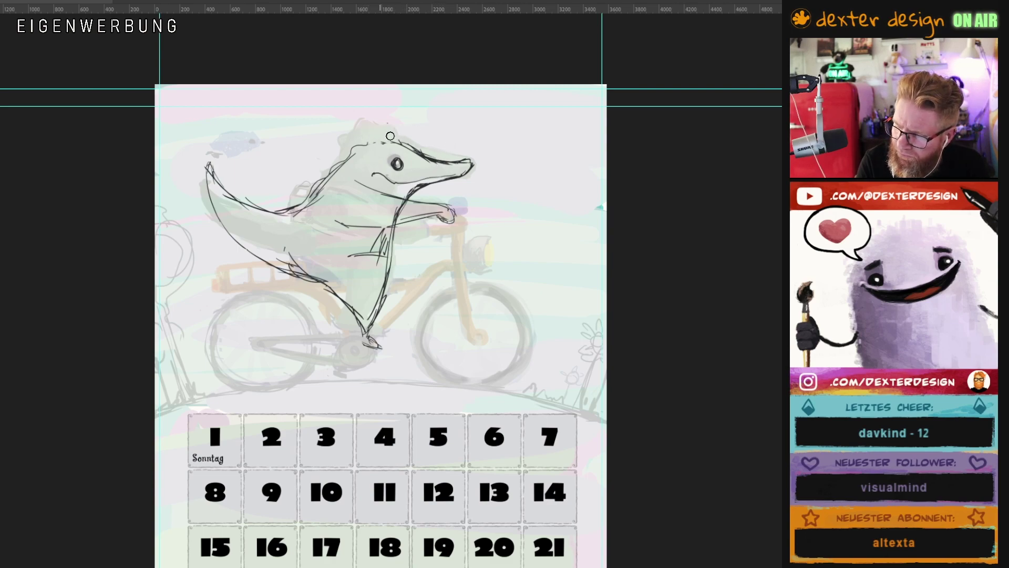
{"action": "mouse_move", "coordinate": [371, 143]}
{"action": "left_mouse_down"}
{"action": "mouse_move", "coordinate": [413, 136]}
{"action": "mouse_move", "coordinate": [389, 135]}
{"action": "left_mouse_up"}
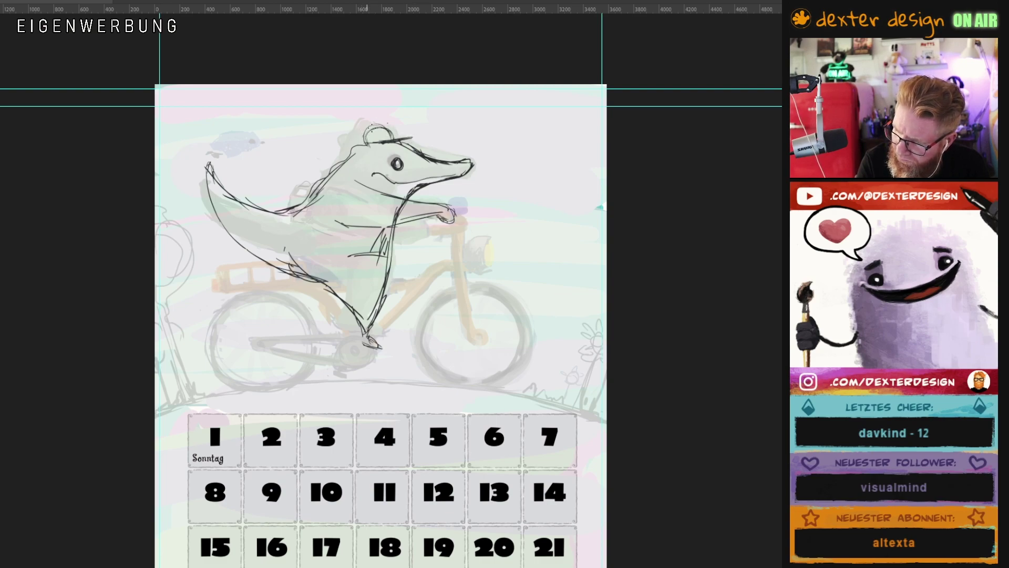
{"action": "left_click_drag", "start_coordinate": [365, 144], "coordinate": [377, 142]}
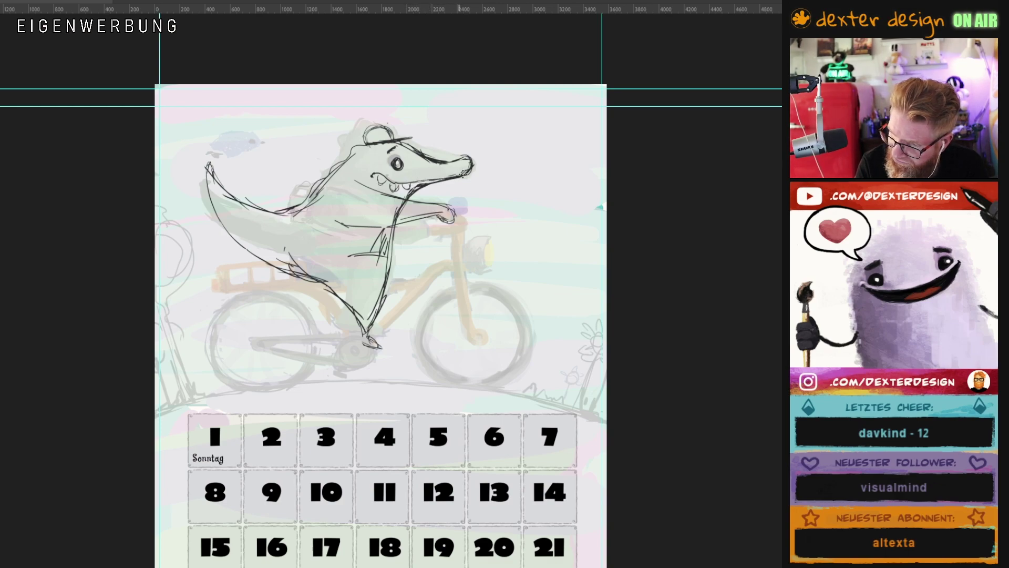
Sketch the crocodile's leg, foot and a small loop, undoing bad toe strokes
{"action": "left_click_drag", "start_coordinate": [496, 297], "coordinate": [508, 289]}
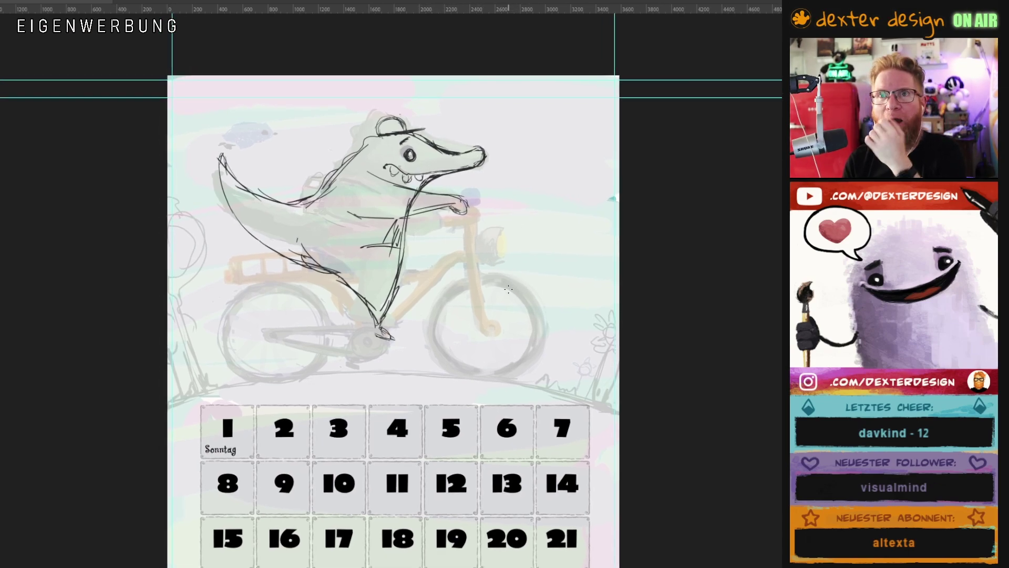
{"action": "left_click_drag", "start_coordinate": [507, 213], "coordinate": [502, 220]}
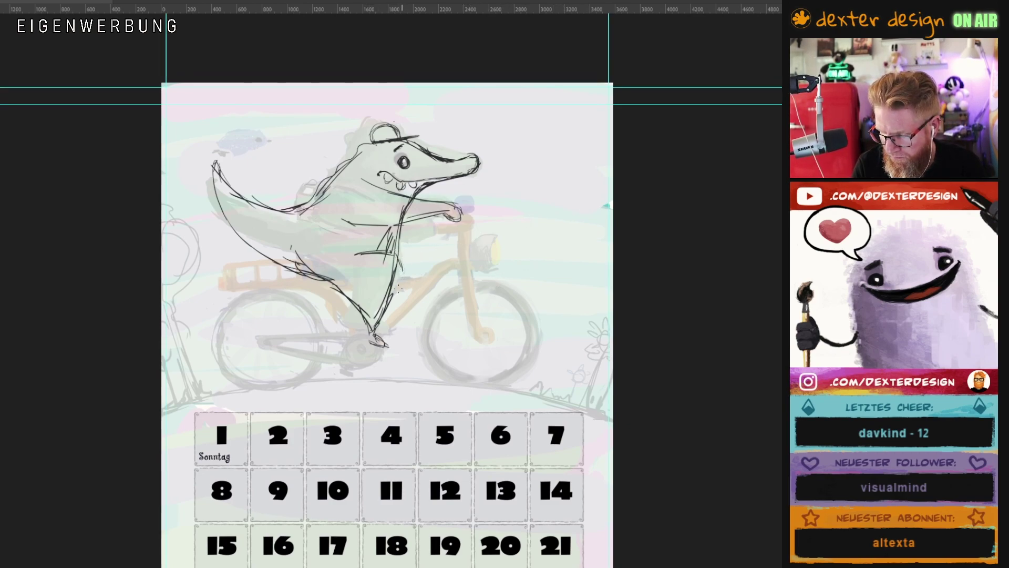
{"action": "left_click_drag", "start_coordinate": [401, 276], "coordinate": [375, 335]}
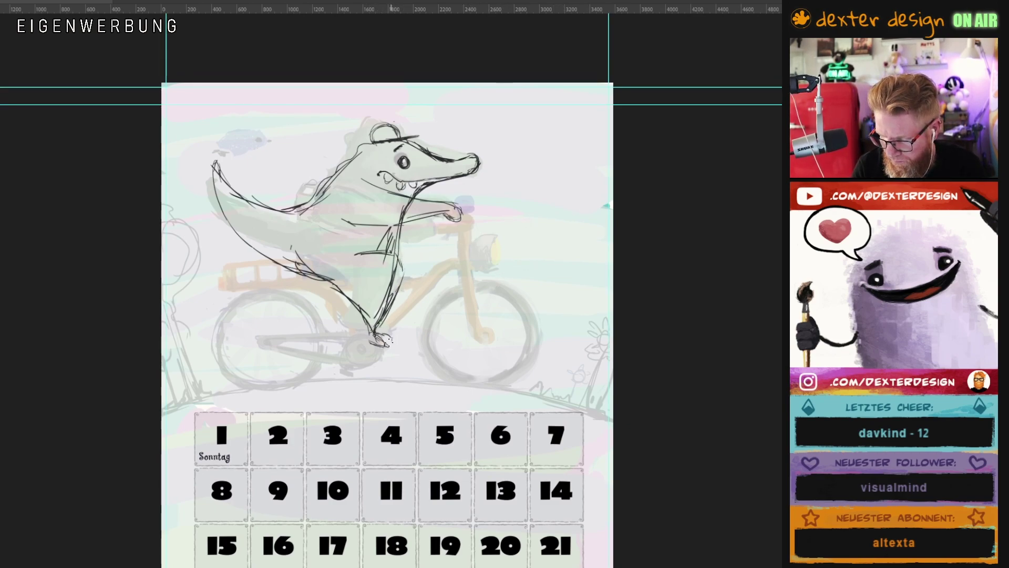
{"action": "key", "text": "ctrl+z"}
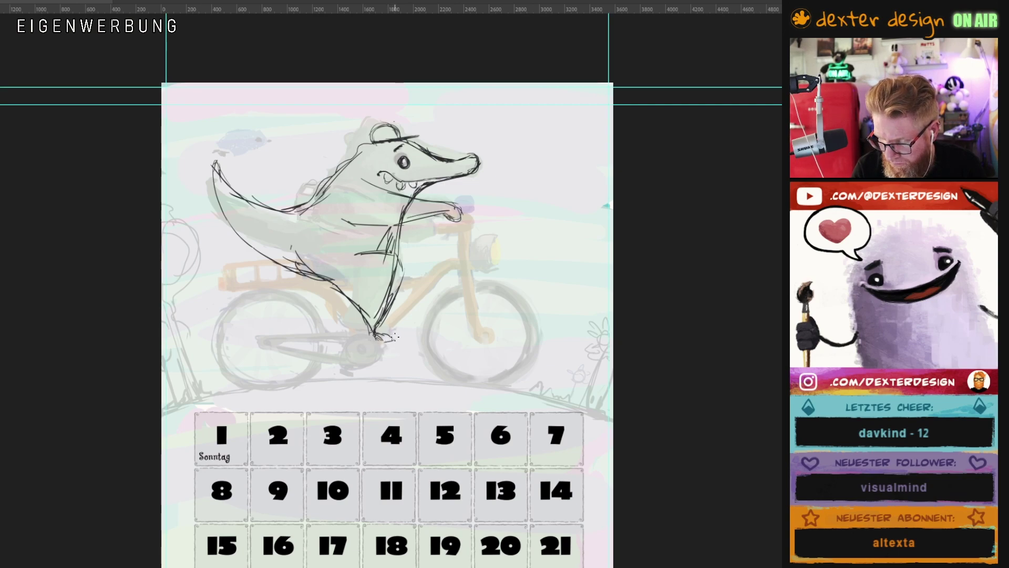
{"action": "mouse_move", "coordinate": [375, 327]}
{"action": "left_mouse_down"}
{"action": "mouse_move", "coordinate": [387, 344]}
{"action": "mouse_move", "coordinate": [382, 330]}
{"action": "left_mouse_up"}
{"action": "key", "text": "ctrl+z"}
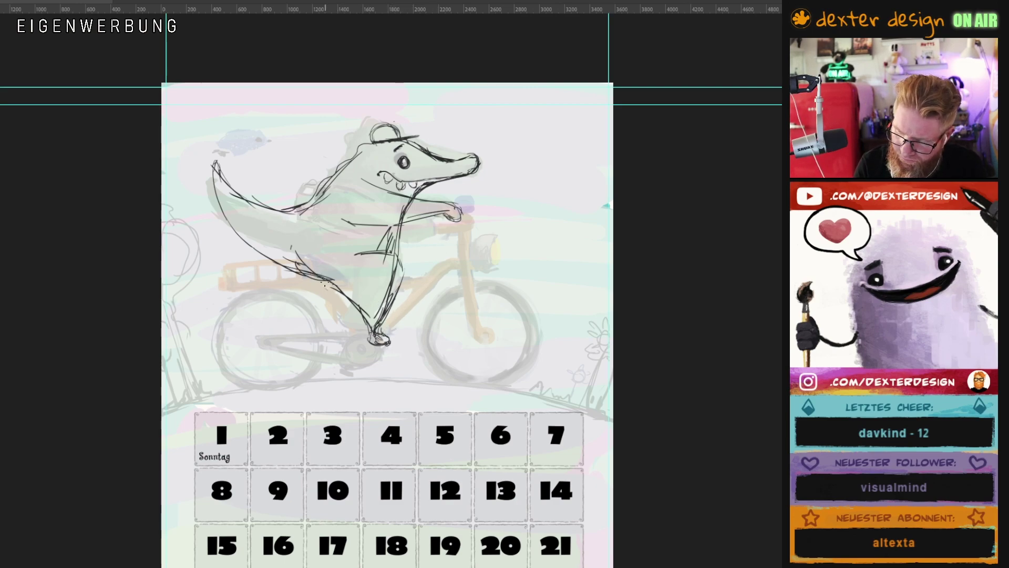
{"action": "mouse_move", "coordinate": [326, 269]}
{"action": "left_mouse_down"}
{"action": "mouse_move", "coordinate": [303, 288]}
{"action": "mouse_move", "coordinate": [314, 293]}
{"action": "left_mouse_up"}
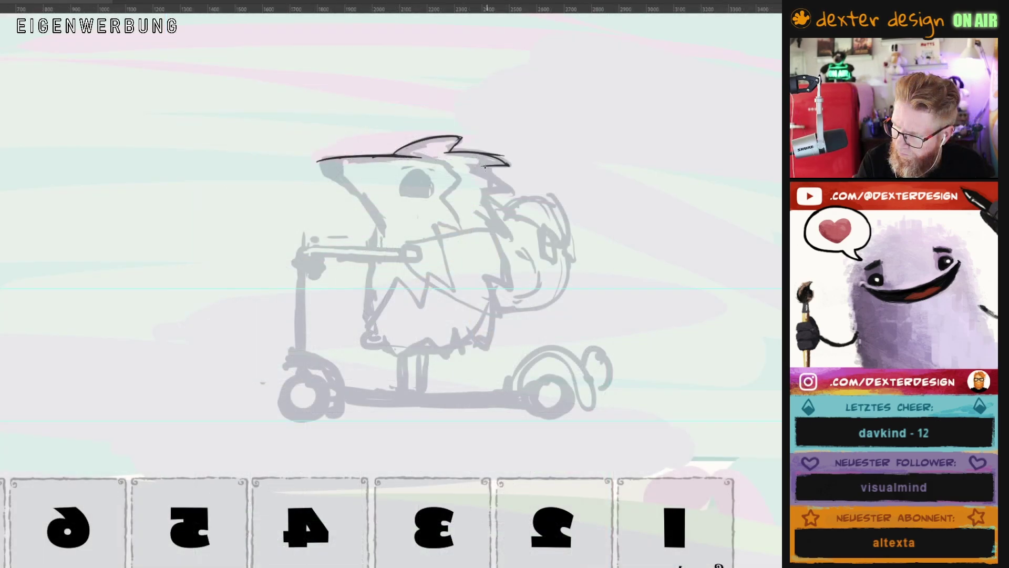
Outline the creature's head spike and rounded body with long curves and a belly line
{"action": "mouse_move", "coordinate": [481, 167]}
{"action": "left_mouse_down"}
{"action": "mouse_move", "coordinate": [507, 183]}
{"action": "mouse_move", "coordinate": [486, 193]}
{"action": "mouse_move", "coordinate": [510, 234]}
{"action": "left_mouse_up"}
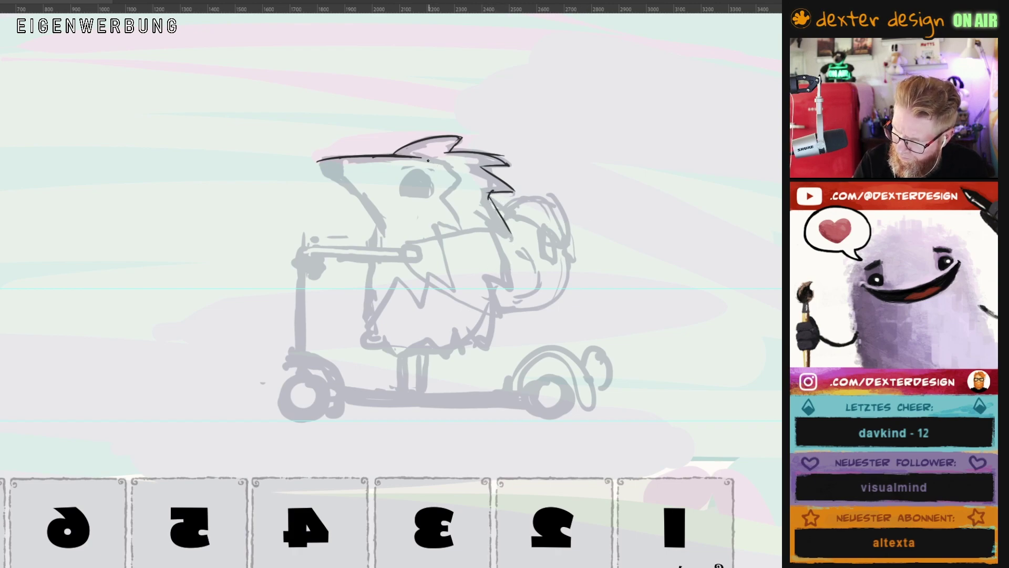
{"action": "mouse_move", "coordinate": [437, 168]}
{"action": "left_mouse_down"}
{"action": "mouse_move", "coordinate": [450, 199]}
{"action": "mouse_move", "coordinate": [415, 255]}
{"action": "mouse_move", "coordinate": [371, 278]}
{"action": "mouse_move", "coordinate": [360, 318]}
{"action": "left_mouse_up"}
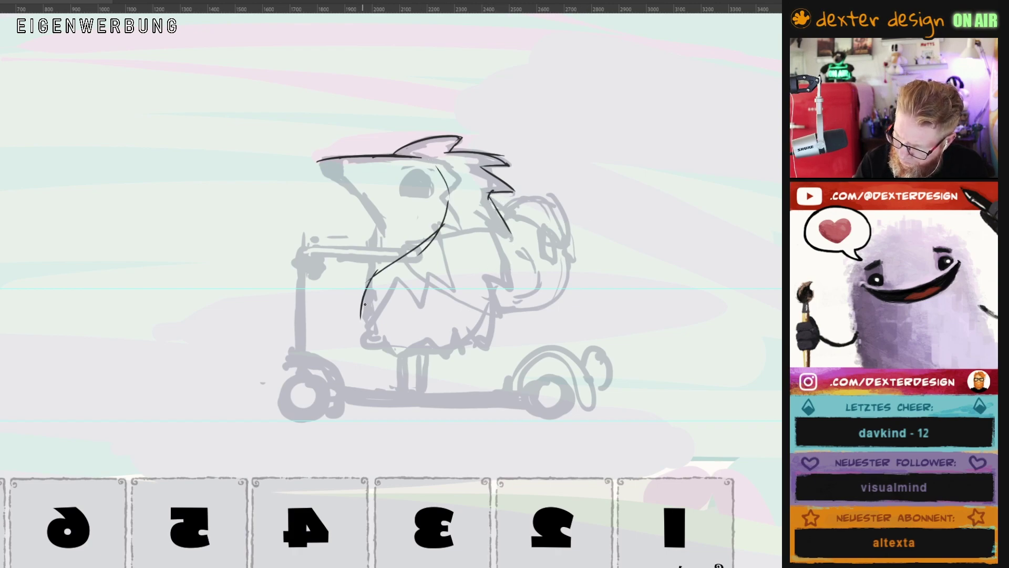
{"action": "mouse_move", "coordinate": [442, 177]}
{"action": "left_mouse_down"}
{"action": "mouse_move", "coordinate": [350, 305]}
{"action": "mouse_move", "coordinate": [377, 360]}
{"action": "left_mouse_up"}
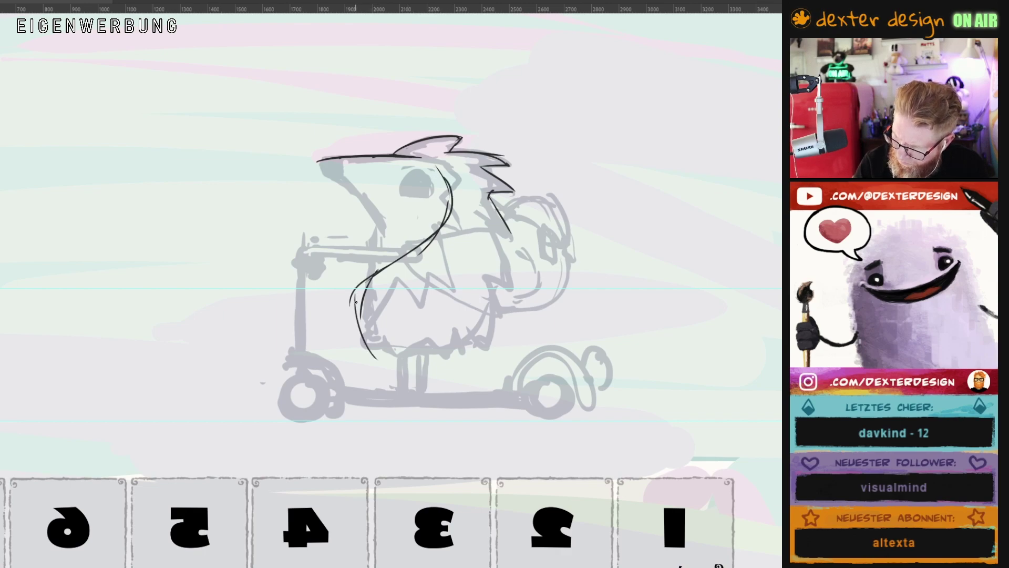
{"action": "left_click_drag", "start_coordinate": [353, 301], "coordinate": [392, 360]}
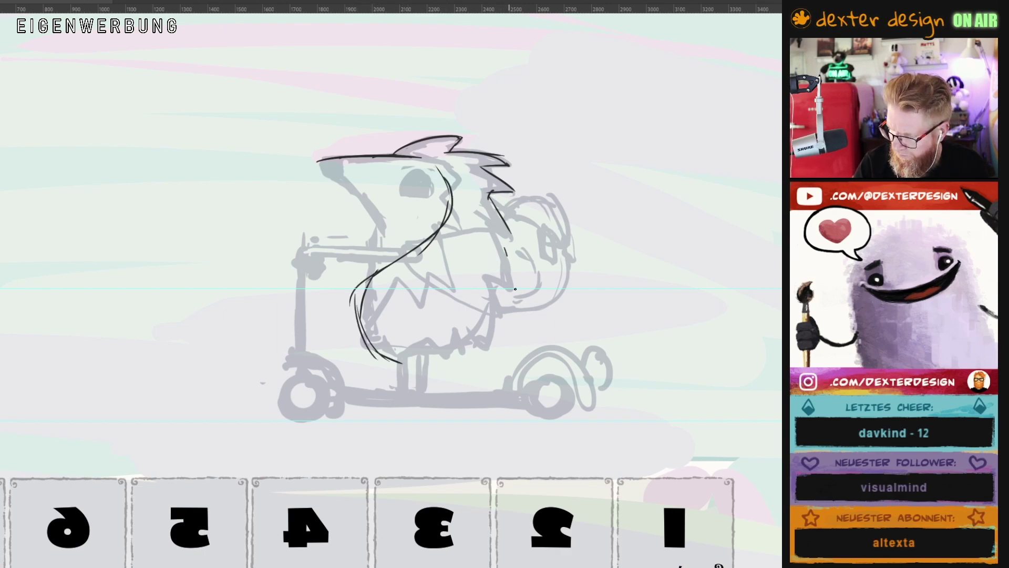
{"action": "mouse_move", "coordinate": [505, 251]}
{"action": "left_mouse_down"}
{"action": "mouse_move", "coordinate": [515, 332]}
{"action": "mouse_move", "coordinate": [434, 369]}
{"action": "left_mouse_up"}
{"action": "mouse_move", "coordinate": [492, 347]}
{"action": "left_mouse_down"}
{"action": "mouse_move", "coordinate": [381, 359]}
{"action": "mouse_move", "coordinate": [455, 370]}
{"action": "left_mouse_up"}
{"action": "mouse_move", "coordinate": [440, 156]}
{"action": "left_mouse_down"}
{"action": "mouse_move", "coordinate": [317, 161]}
{"action": "mouse_move", "coordinate": [325, 177]}
{"action": "mouse_move", "coordinate": [347, 179]}
{"action": "left_mouse_up"}
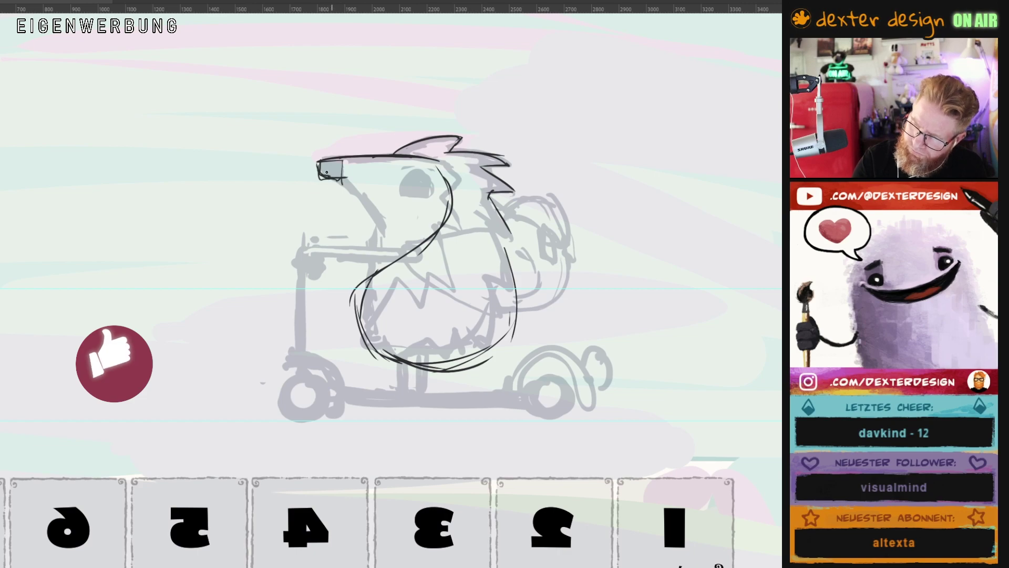
Draw the snout tip, jaw and ear, then redo the left side of the body
{"action": "mouse_move", "coordinate": [315, 158]}
{"action": "left_mouse_down"}
{"action": "mouse_move", "coordinate": [320, 178]}
{"action": "mouse_move", "coordinate": [377, 210]}
{"action": "left_mouse_up"}
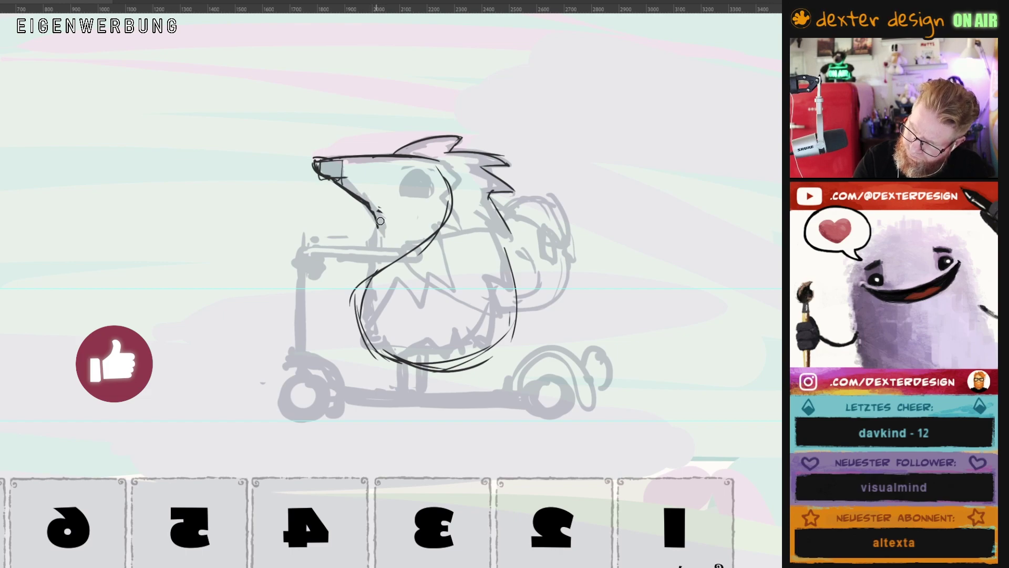
{"action": "left_click_drag", "start_coordinate": [376, 219], "coordinate": [372, 273]}
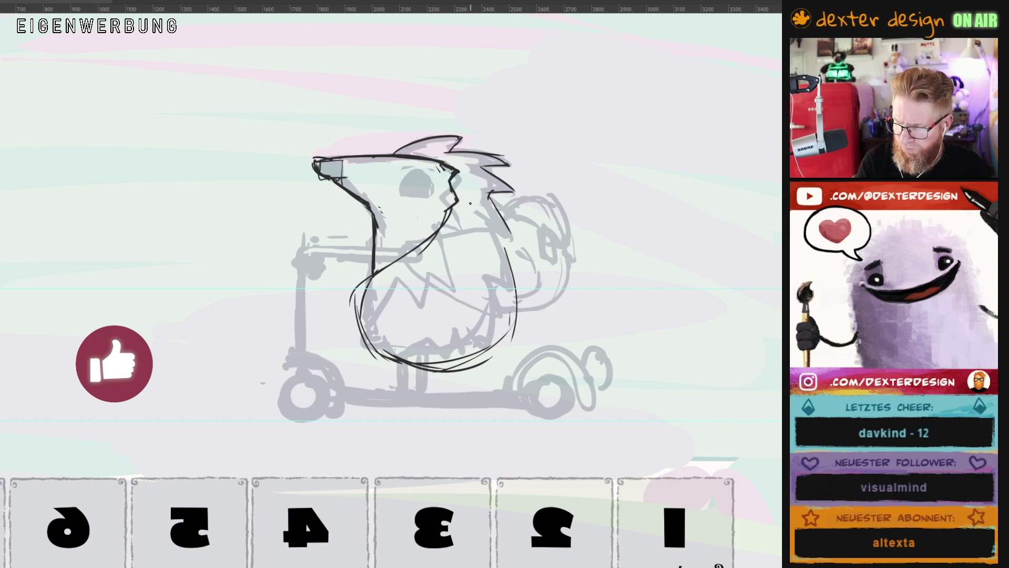
{"action": "left_click_drag", "start_coordinate": [468, 192], "coordinate": [475, 213]}
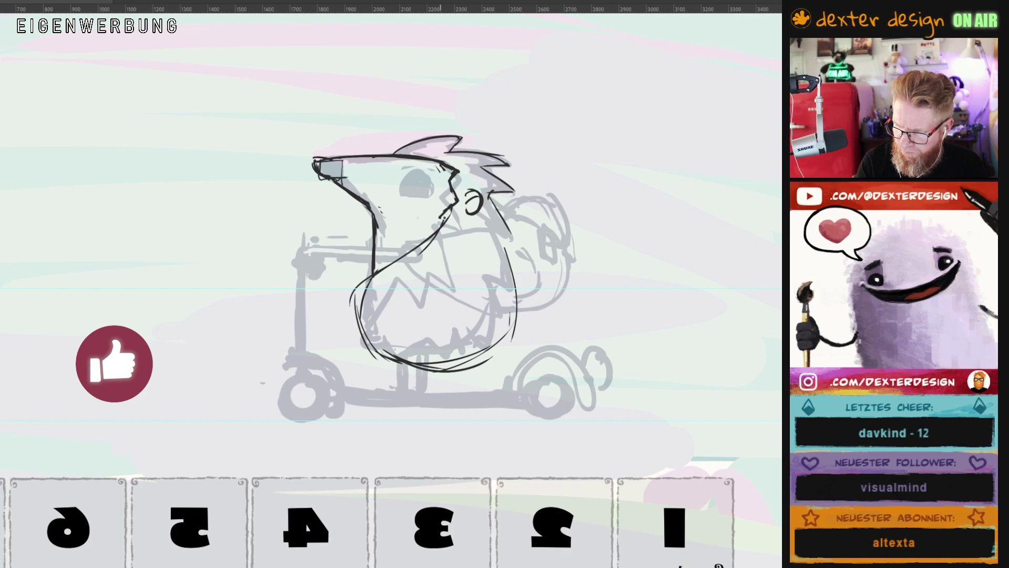
{"action": "mouse_move", "coordinate": [457, 216]}
{"action": "left_mouse_down"}
{"action": "mouse_move", "coordinate": [429, 244]}
{"action": "mouse_move", "coordinate": [443, 219]}
{"action": "left_mouse_up"}
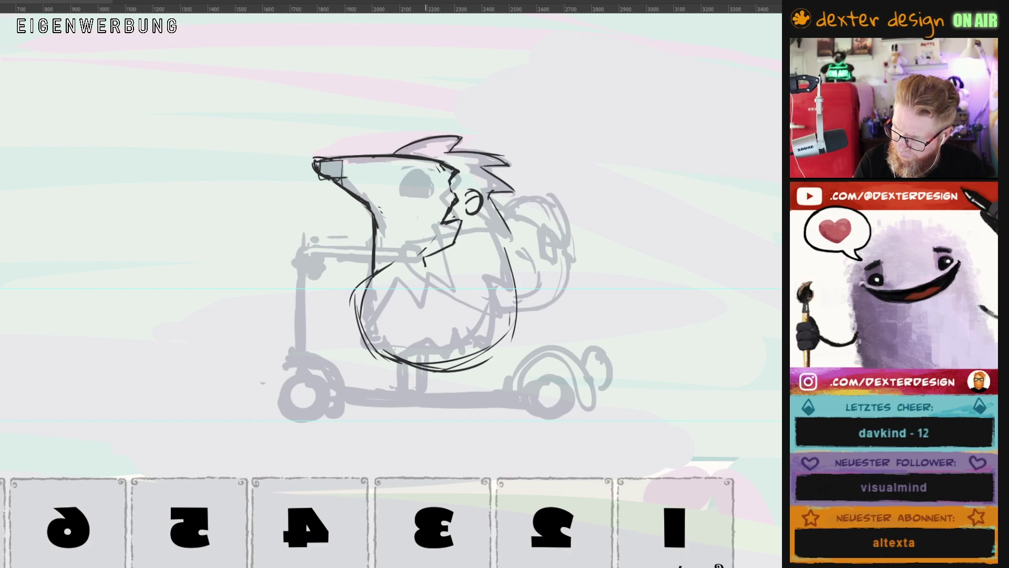
{"action": "left_click_drag", "start_coordinate": [398, 288], "coordinate": [360, 320]}
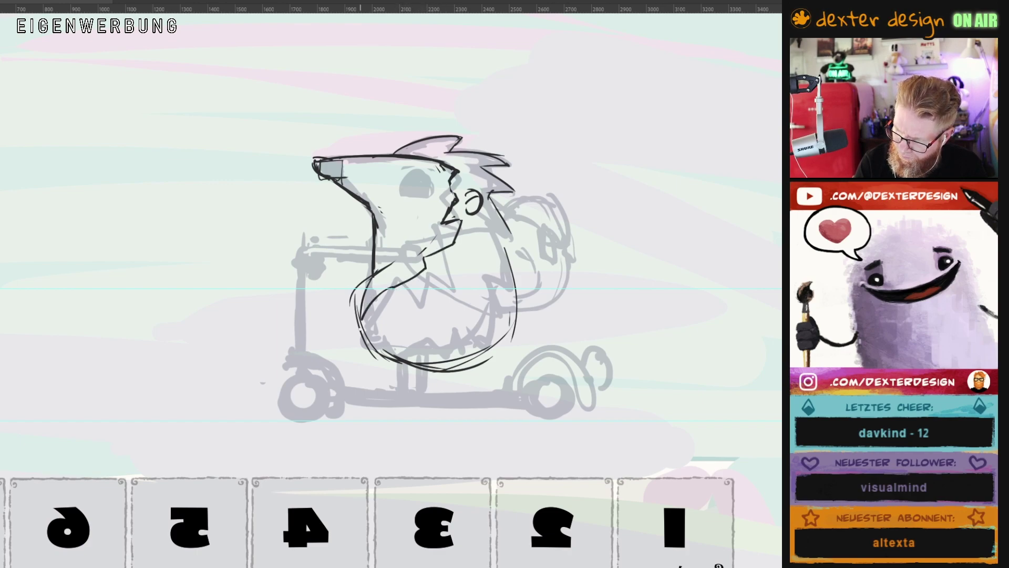
{"action": "key", "text": "ctrl+z"}
{"action": "key", "text": "ctrl+z"}
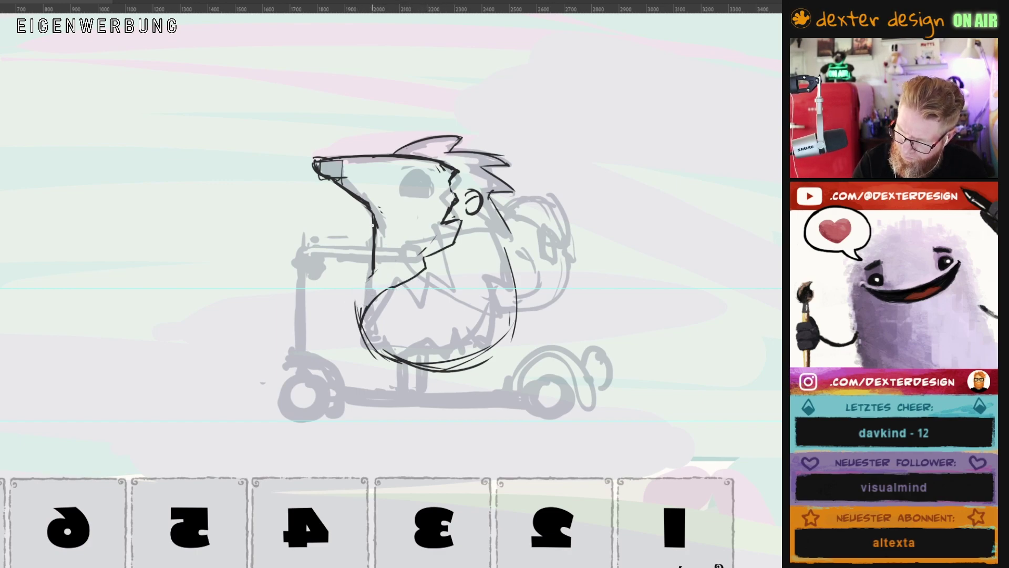
{"action": "left_click_drag", "start_coordinate": [374, 245], "coordinate": [358, 304]}
{"action": "key", "text": "ctrl+z"}
{"action": "key", "text": "ctrl+z"}
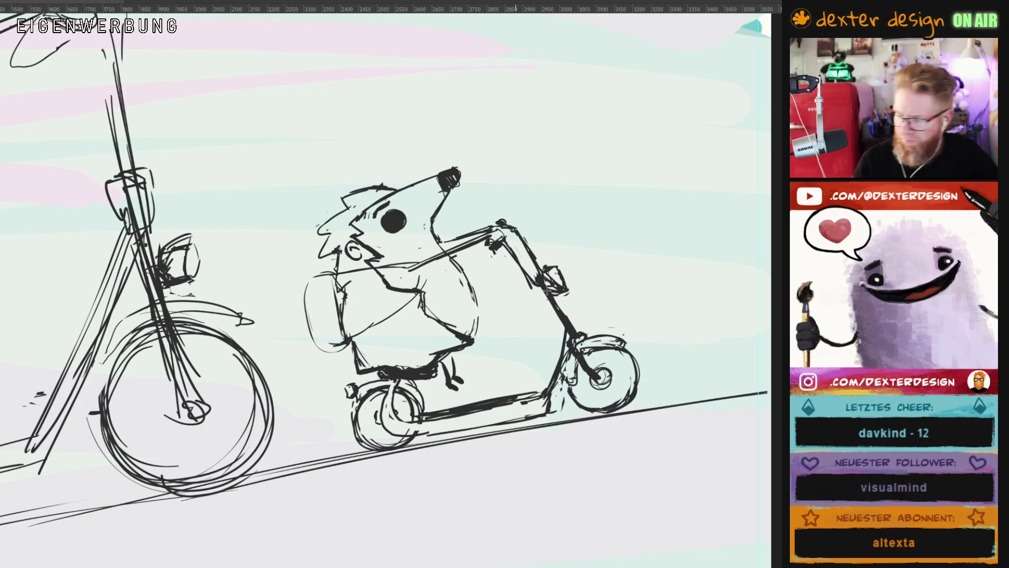
Paint both fenders orange and ink the scooter's stem, deck, fork and wheel edges dark
{"action": "mouse_move", "coordinate": [608, 337]}
{"action": "left_mouse_down"}
{"action": "mouse_move", "coordinate": [567, 371]}
{"action": "mouse_move", "coordinate": [620, 342]}
{"action": "mouse_move", "coordinate": [572, 370]}
{"action": "left_mouse_up"}
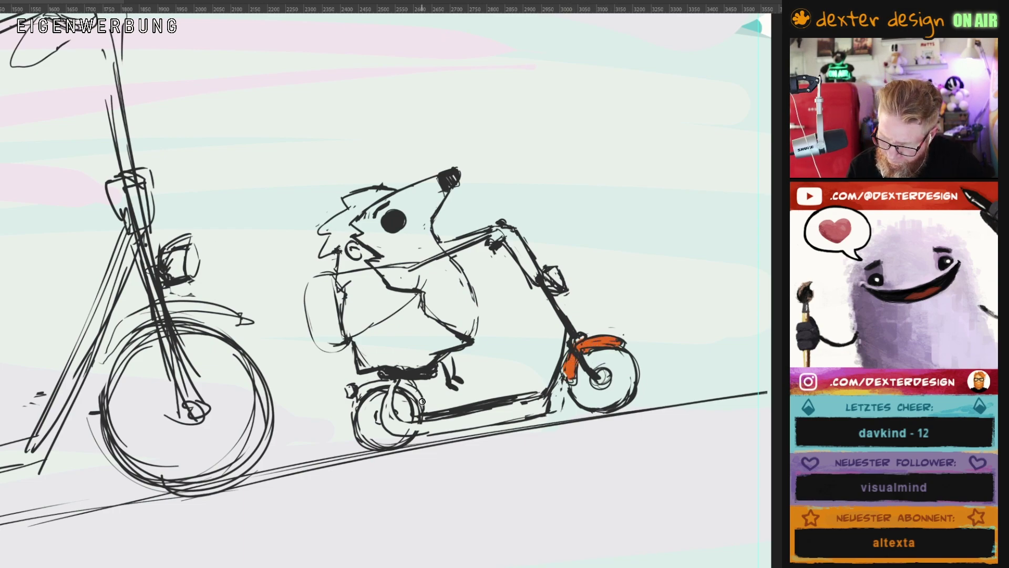
{"action": "mouse_move", "coordinate": [421, 402]}
{"action": "left_mouse_down"}
{"action": "mouse_move", "coordinate": [362, 391]}
{"action": "mouse_move", "coordinate": [419, 414]}
{"action": "mouse_move", "coordinate": [391, 389]}
{"action": "mouse_move", "coordinate": [418, 410]}
{"action": "left_mouse_up"}
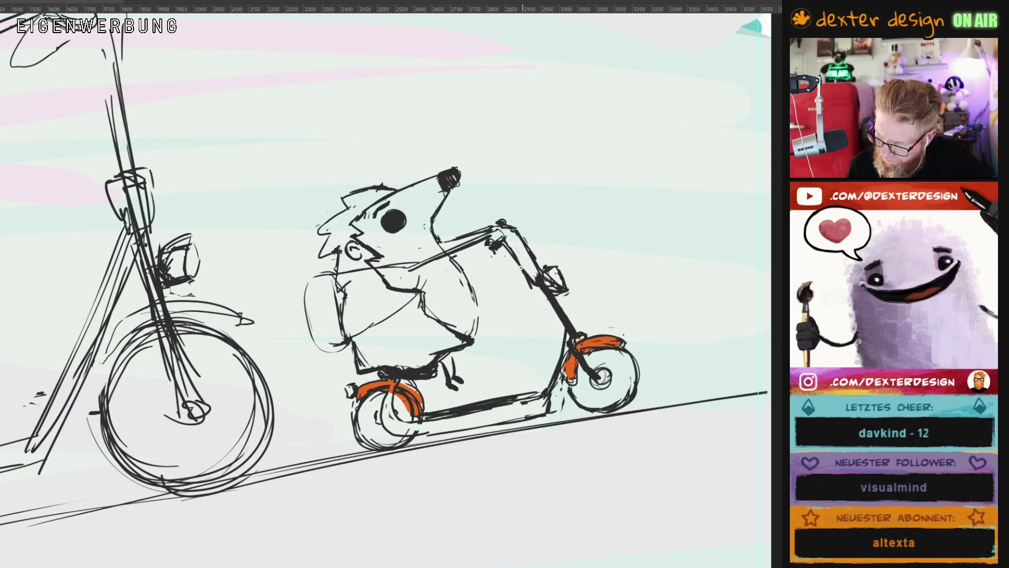
{"action": "left_click_drag", "start_coordinate": [535, 259], "coordinate": [514, 227]}
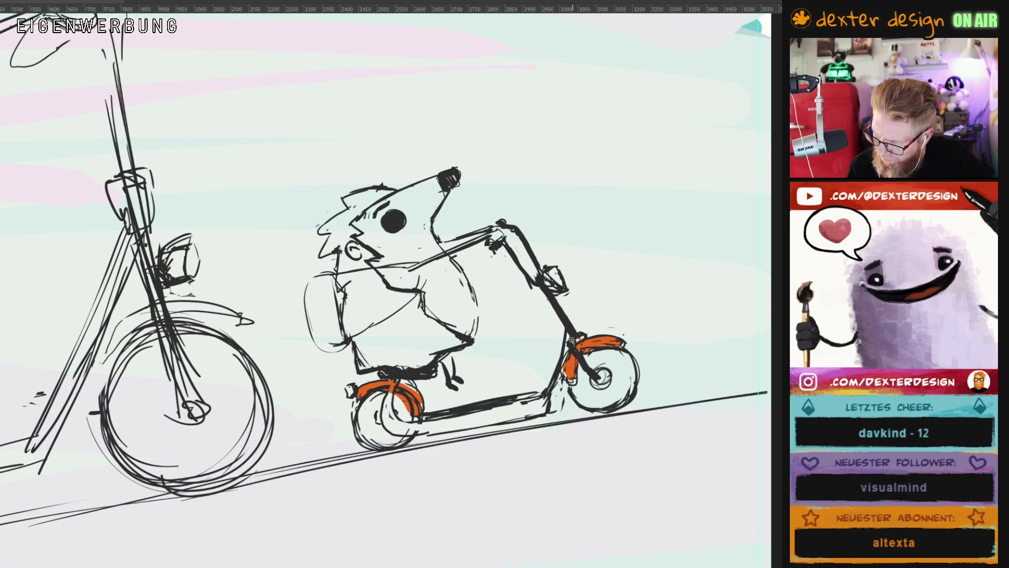
{"action": "mouse_move", "coordinate": [564, 325]}
{"action": "left_mouse_down"}
{"action": "mouse_move", "coordinate": [545, 415]}
{"action": "mouse_move", "coordinate": [426, 432]}
{"action": "mouse_move", "coordinate": [425, 419]}
{"action": "mouse_move", "coordinate": [544, 402]}
{"action": "mouse_move", "coordinate": [395, 429]}
{"action": "mouse_move", "coordinate": [396, 381]}
{"action": "mouse_move", "coordinate": [384, 418]}
{"action": "mouse_move", "coordinate": [402, 431]}
{"action": "mouse_move", "coordinate": [391, 377]}
{"action": "mouse_move", "coordinate": [433, 372]}
{"action": "mouse_move", "coordinate": [396, 374]}
{"action": "left_mouse_up"}
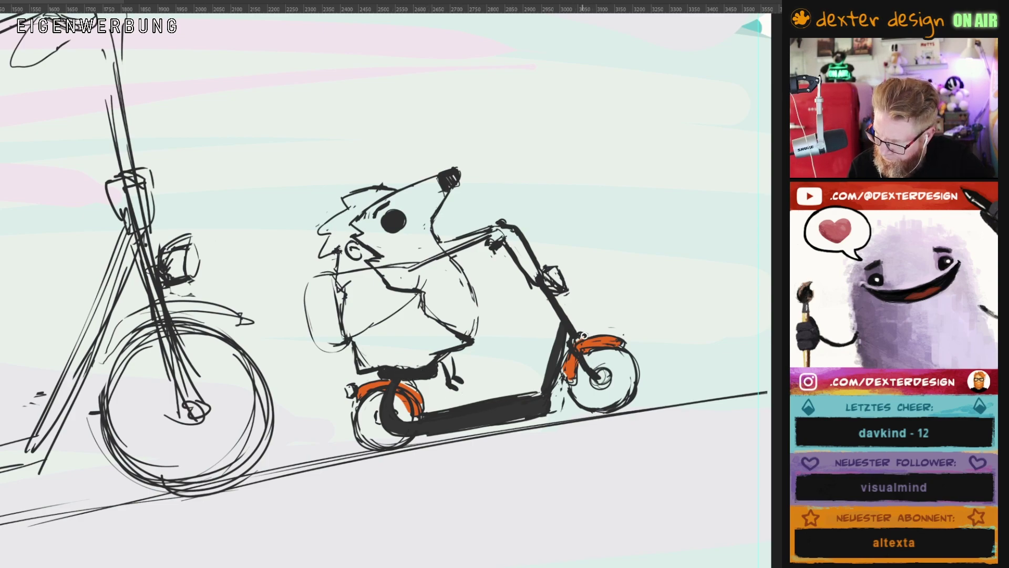
{"action": "left_click_drag", "start_coordinate": [574, 337], "coordinate": [584, 363]}
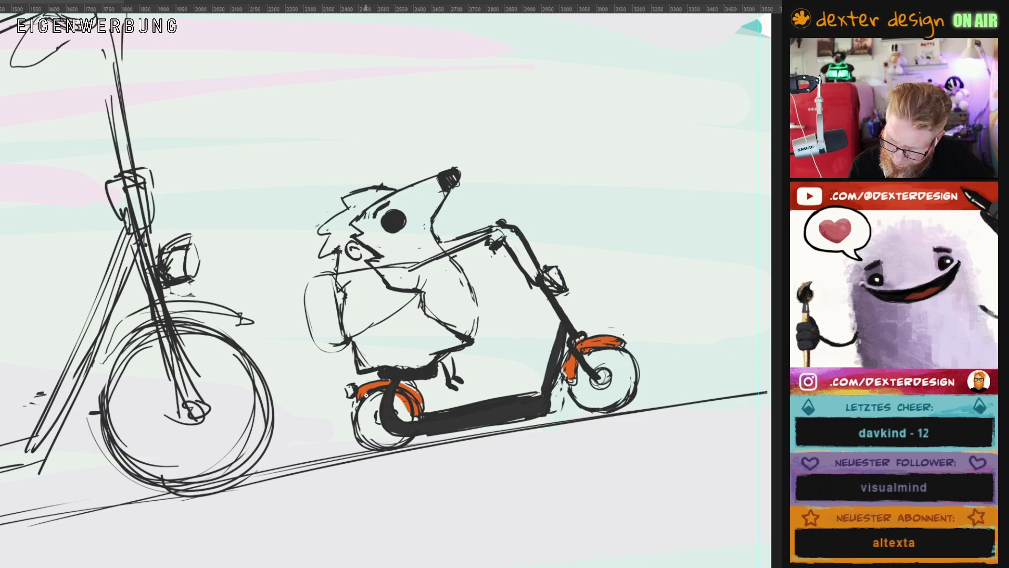
{"action": "left_click_drag", "start_coordinate": [356, 403], "coordinate": [358, 437]}
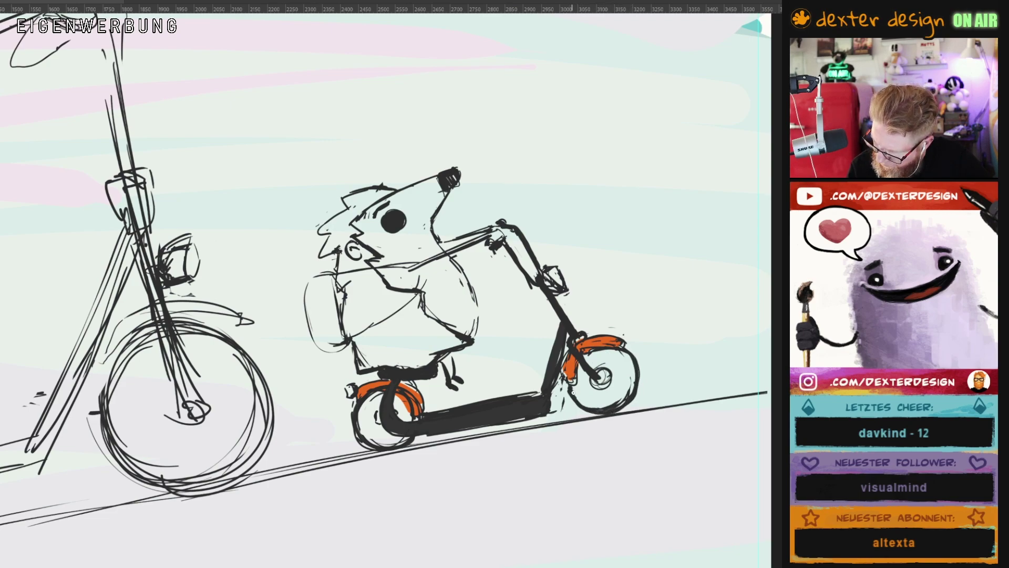
{"action": "left_click_drag", "start_coordinate": [628, 409], "coordinate": [638, 383]}
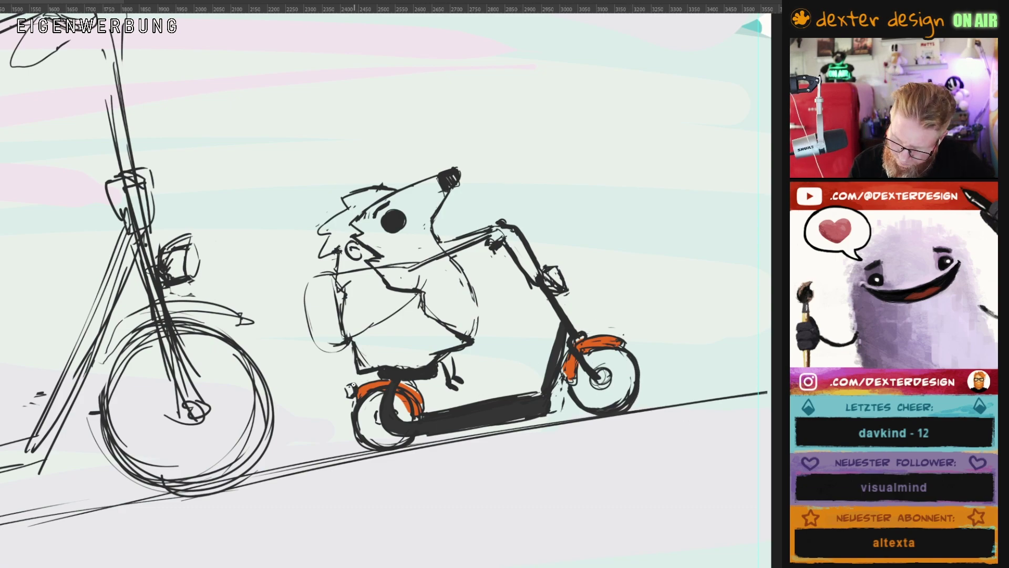
Hide the rough rider sketch and brush a thick black stem, deck and seat top
{"action": "key", "text": "Delete"}
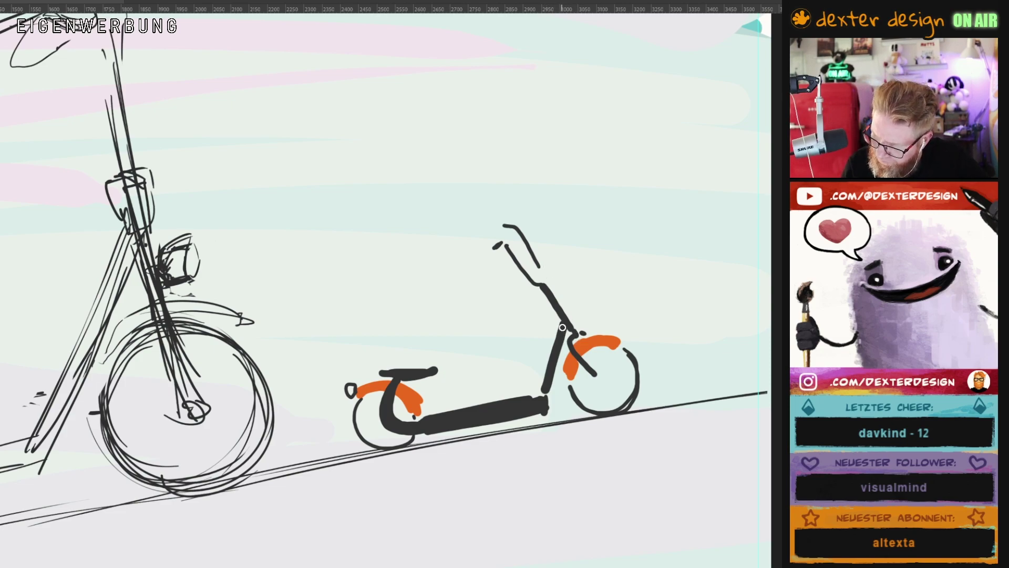
{"action": "left_click_drag", "start_coordinate": [563, 327], "coordinate": [492, 405]}
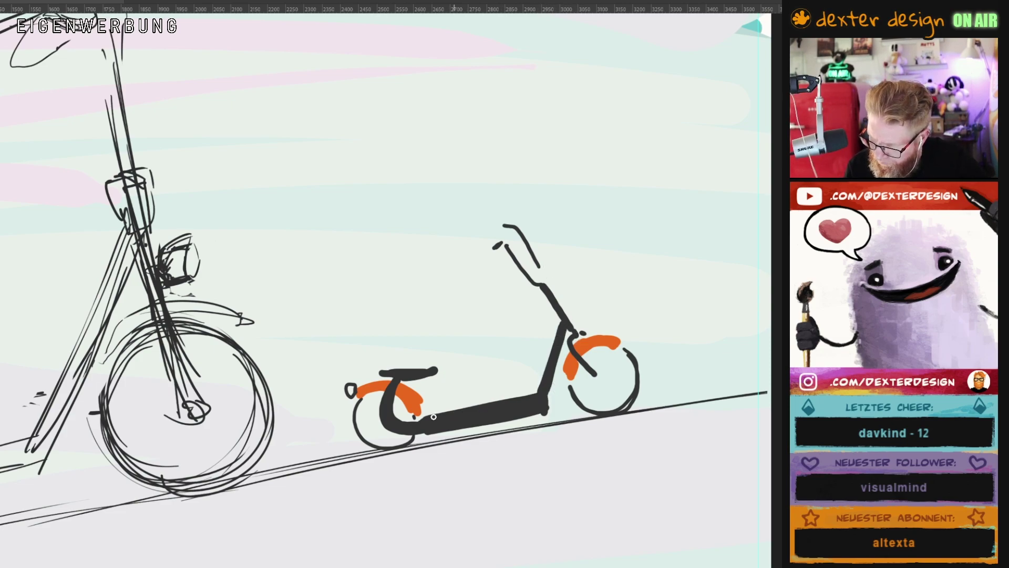
{"action": "left_click_drag", "start_coordinate": [434, 417], "coordinate": [423, 424]}
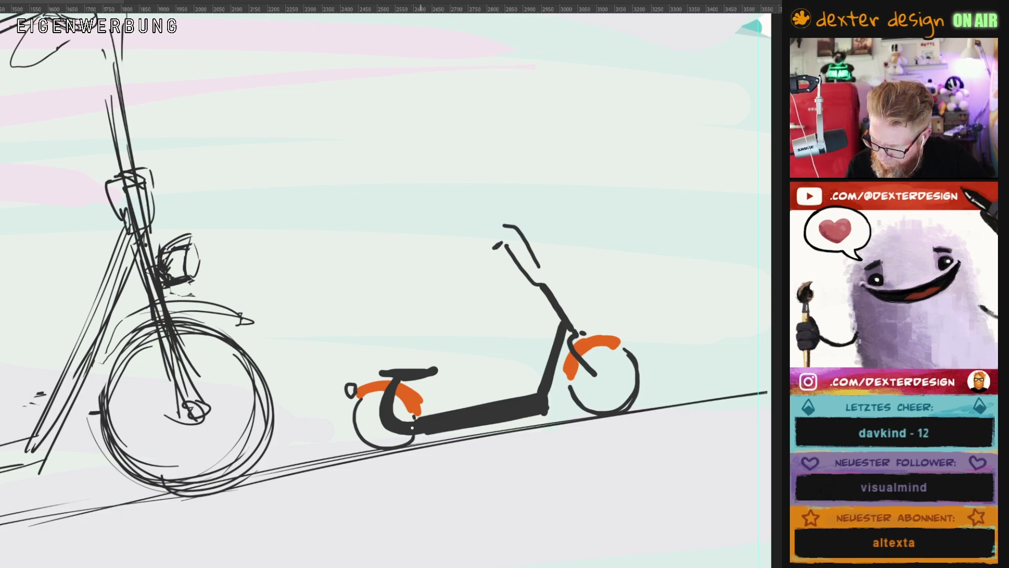
{"action": "left_click_drag", "start_coordinate": [384, 371], "coordinate": [409, 369]}
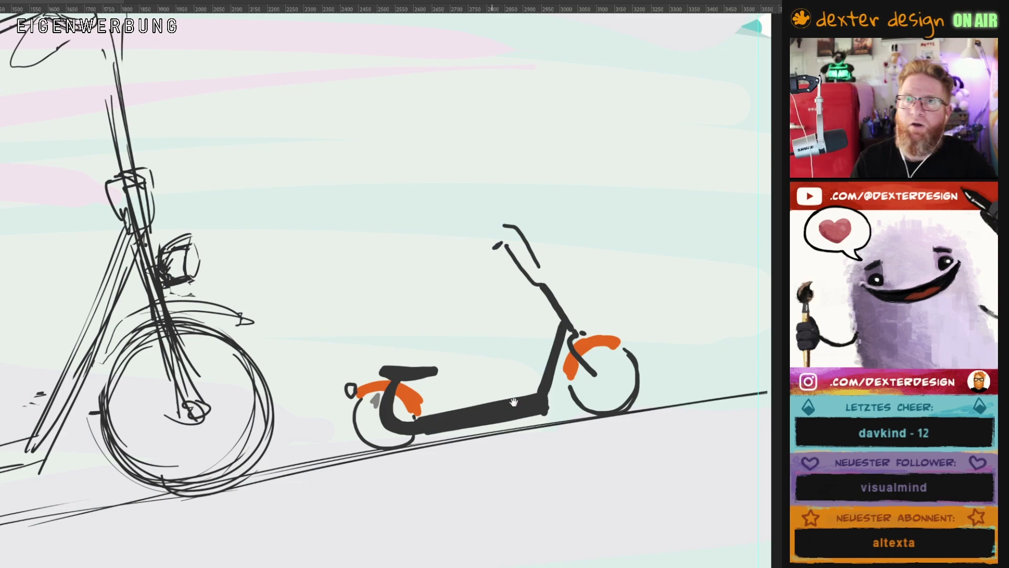
Shade the rear wheel grey, fill the rear light black, and touch up the fenders and basket
{"action": "left_click_drag", "start_coordinate": [513, 411], "coordinate": [483, 362]}
{"action": "scroll", "coordinate": [483, 361], "scroll_direction": "up", "scroll_amount": 3}
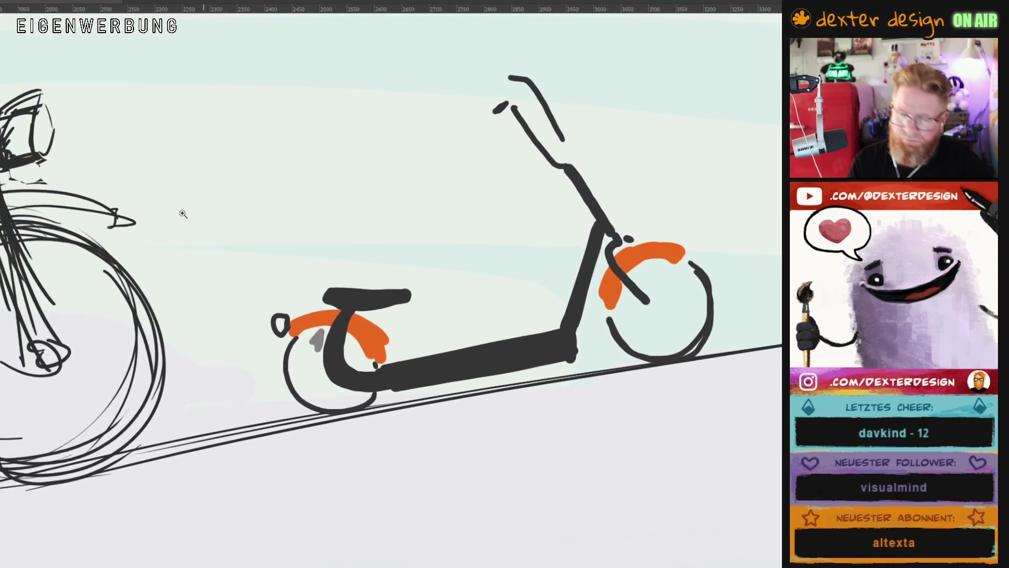
{"action": "mouse_move", "coordinate": [350, 341]}
{"action": "left_mouse_down"}
{"action": "mouse_move", "coordinate": [349, 363]}
{"action": "mouse_move", "coordinate": [362, 358]}
{"action": "mouse_move", "coordinate": [294, 342]}
{"action": "mouse_move", "coordinate": [290, 387]}
{"action": "mouse_move", "coordinate": [325, 406]}
{"action": "mouse_move", "coordinate": [371, 394]}
{"action": "mouse_move", "coordinate": [315, 380]}
{"action": "mouse_move", "coordinate": [313, 364]}
{"action": "mouse_move", "coordinate": [332, 391]}
{"action": "mouse_move", "coordinate": [294, 344]}
{"action": "mouse_move", "coordinate": [317, 391]}
{"action": "mouse_move", "coordinate": [324, 368]}
{"action": "mouse_move", "coordinate": [299, 386]}
{"action": "mouse_move", "coordinate": [341, 400]}
{"action": "left_mouse_up"}
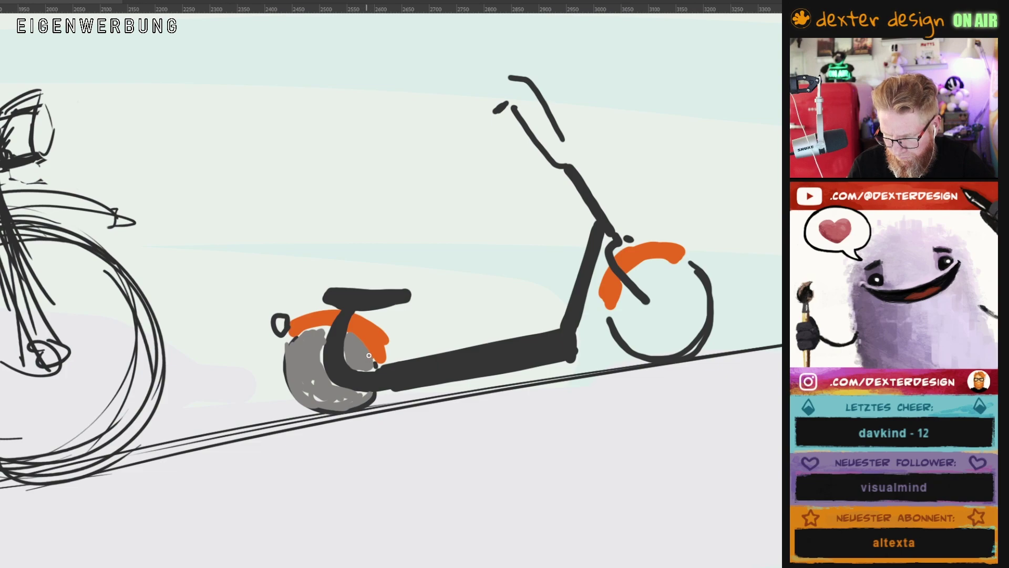
{"action": "left_click_drag", "start_coordinate": [392, 337], "coordinate": [385, 359]}
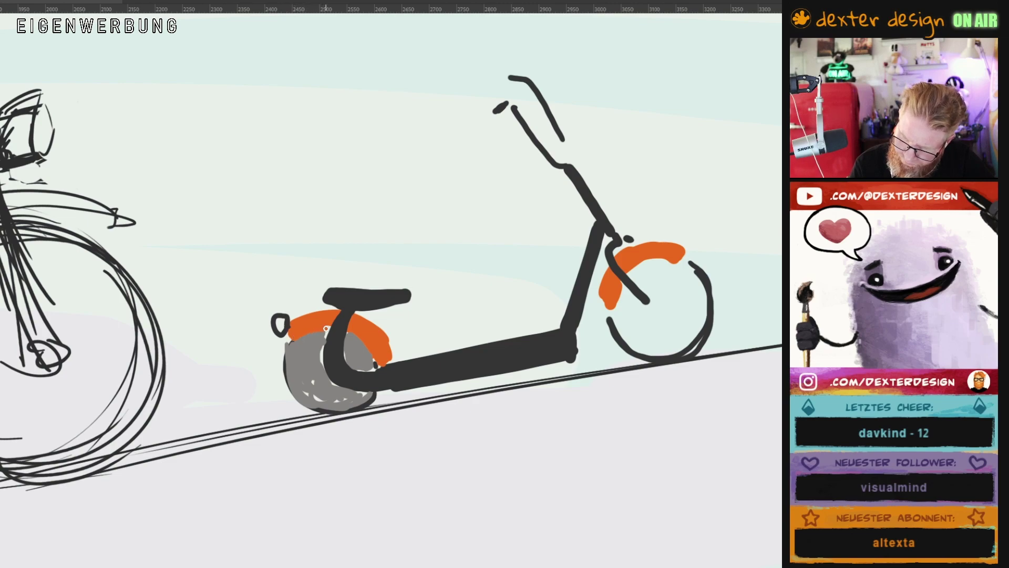
{"action": "mouse_move", "coordinate": [287, 322]}
{"action": "left_mouse_down"}
{"action": "mouse_move", "coordinate": [278, 324]}
{"action": "mouse_move", "coordinate": [291, 318]}
{"action": "left_mouse_up"}
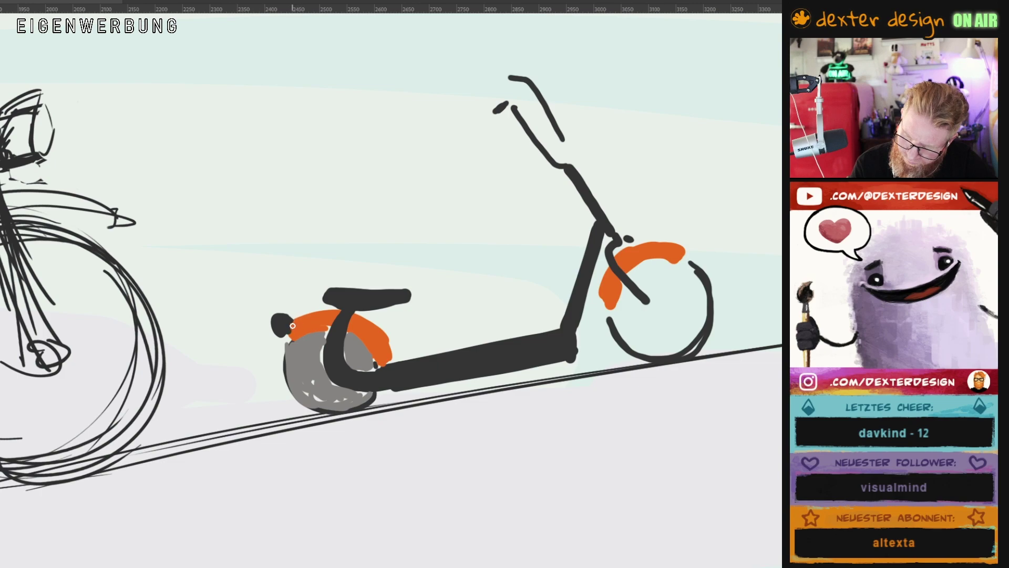
{"action": "left_click", "coordinate": [296, 326]}
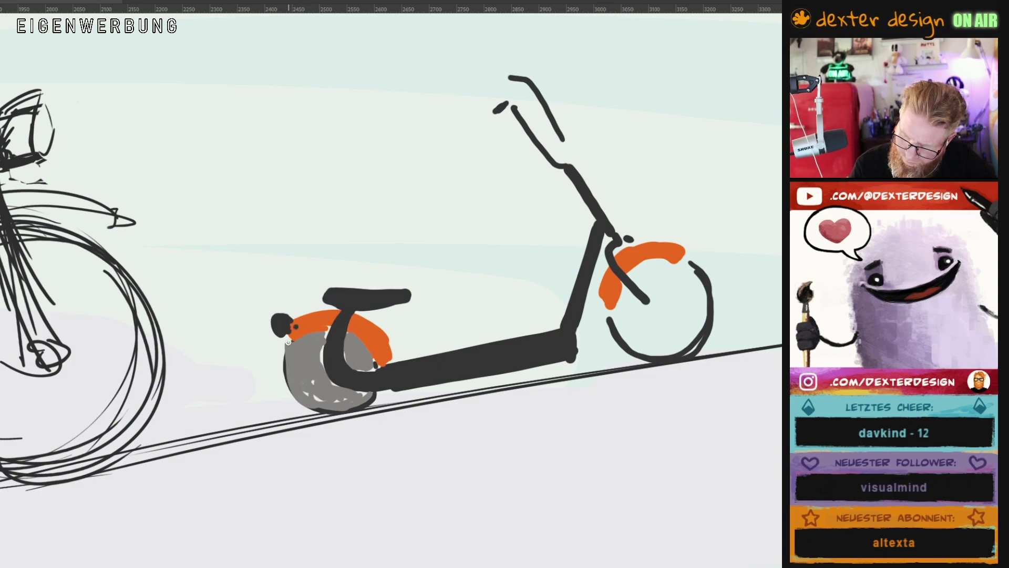
{"action": "mouse_move", "coordinate": [287, 343]}
{"action": "left_mouse_down"}
{"action": "mouse_move", "coordinate": [293, 389]}
{"action": "mouse_move", "coordinate": [328, 415]}
{"action": "mouse_move", "coordinate": [358, 411]}
{"action": "left_mouse_up"}
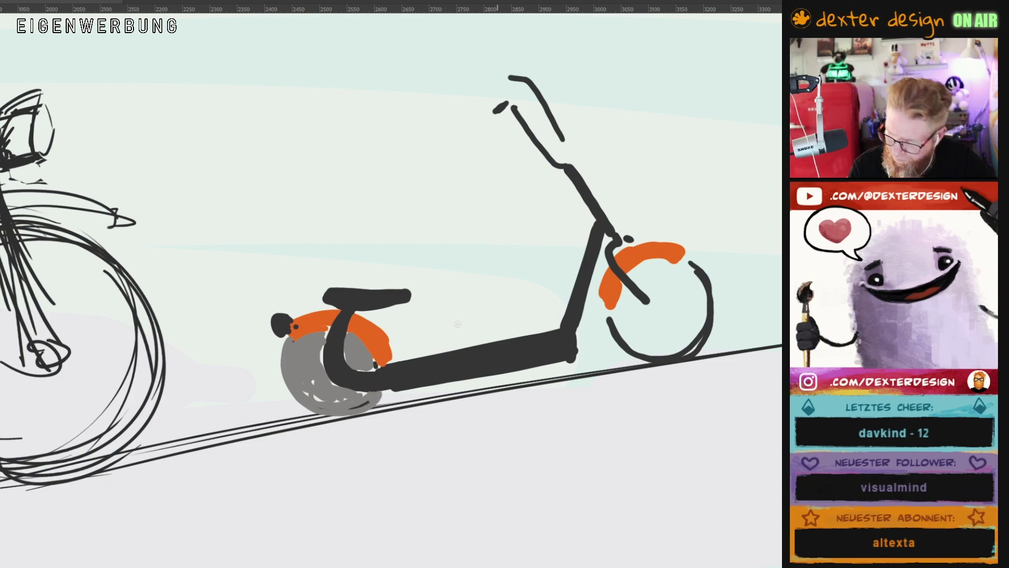
{"action": "mouse_move", "coordinate": [682, 256]}
{"action": "left_mouse_down"}
{"action": "mouse_move", "coordinate": [697, 271]}
{"action": "mouse_move", "coordinate": [711, 322]}
{"action": "mouse_move", "coordinate": [654, 361]}
{"action": "mouse_move", "coordinate": [604, 328]}
{"action": "mouse_move", "coordinate": [618, 310]}
{"action": "mouse_move", "coordinate": [628, 337]}
{"action": "mouse_move", "coordinate": [693, 302]}
{"action": "mouse_move", "coordinate": [681, 271]}
{"action": "mouse_move", "coordinate": [656, 269]}
{"action": "mouse_move", "coordinate": [634, 276]}
{"action": "mouse_move", "coordinate": [630, 321]}
{"action": "mouse_move", "coordinate": [683, 297]}
{"action": "mouse_move", "coordinate": [678, 280]}
{"action": "mouse_move", "coordinate": [650, 286]}
{"action": "mouse_move", "coordinate": [652, 318]}
{"action": "mouse_move", "coordinate": [636, 305]}
{"action": "mouse_move", "coordinate": [682, 272]}
{"action": "left_mouse_up"}
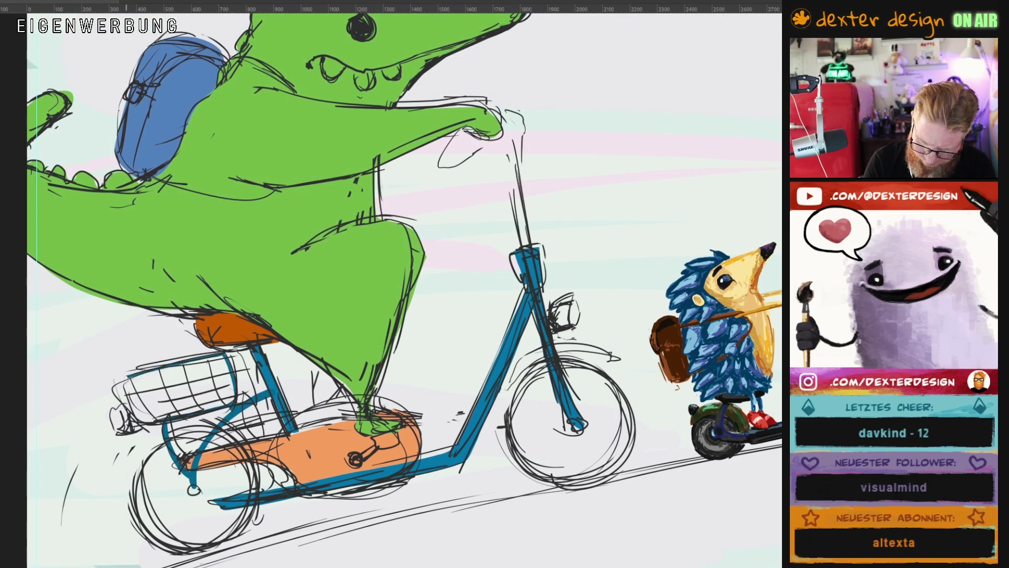
{"action": "left_click_drag", "start_coordinate": [126, 376], "coordinate": [136, 400]}
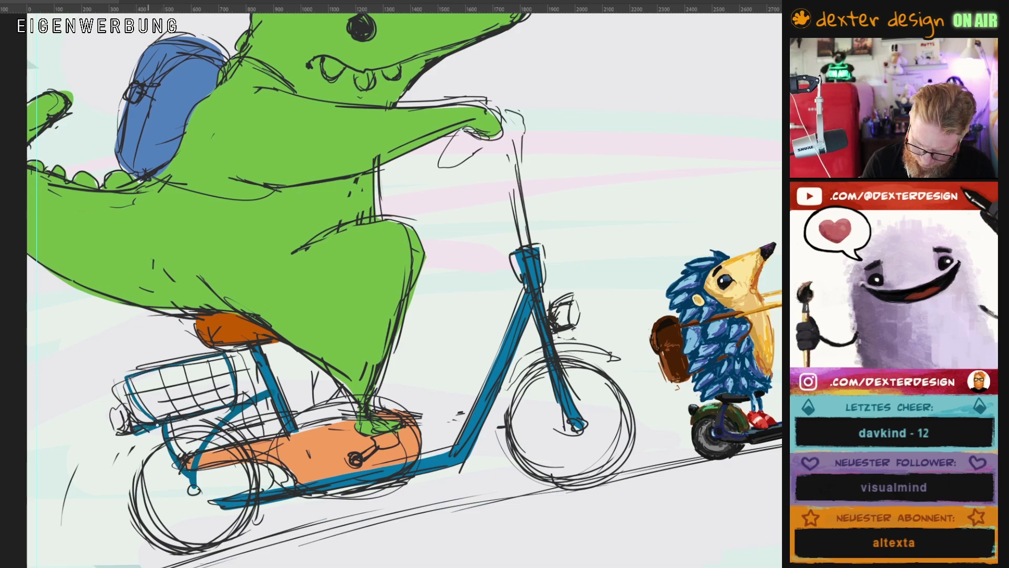
Paint the basket's lower edge and lower frame in blue, then hide the black sketch layer
{"action": "left_click_drag", "start_coordinate": [189, 420], "coordinate": [231, 408]}
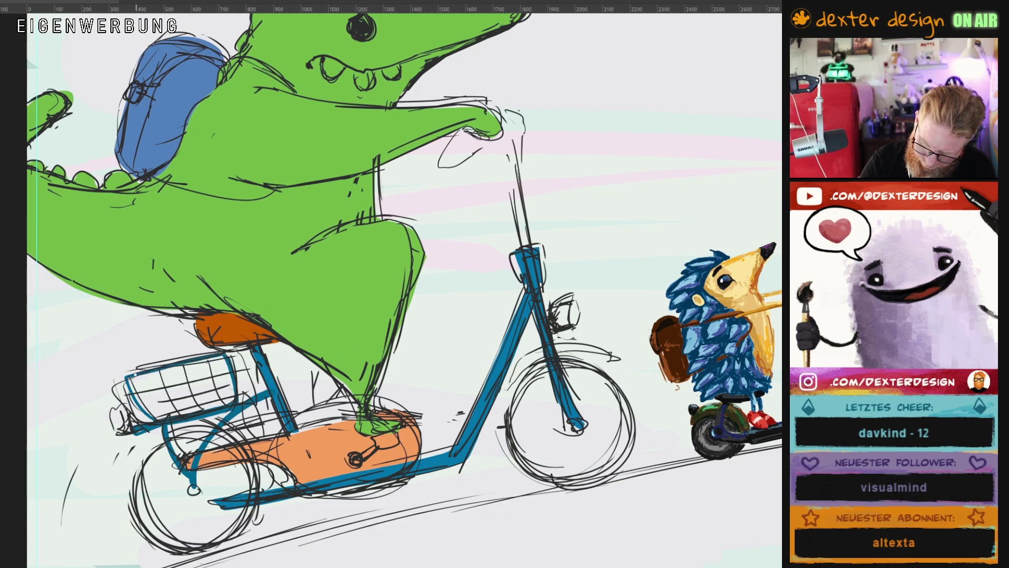
{"action": "scroll", "coordinate": [476, 384], "scroll_direction": "down", "scroll_amount": 2}
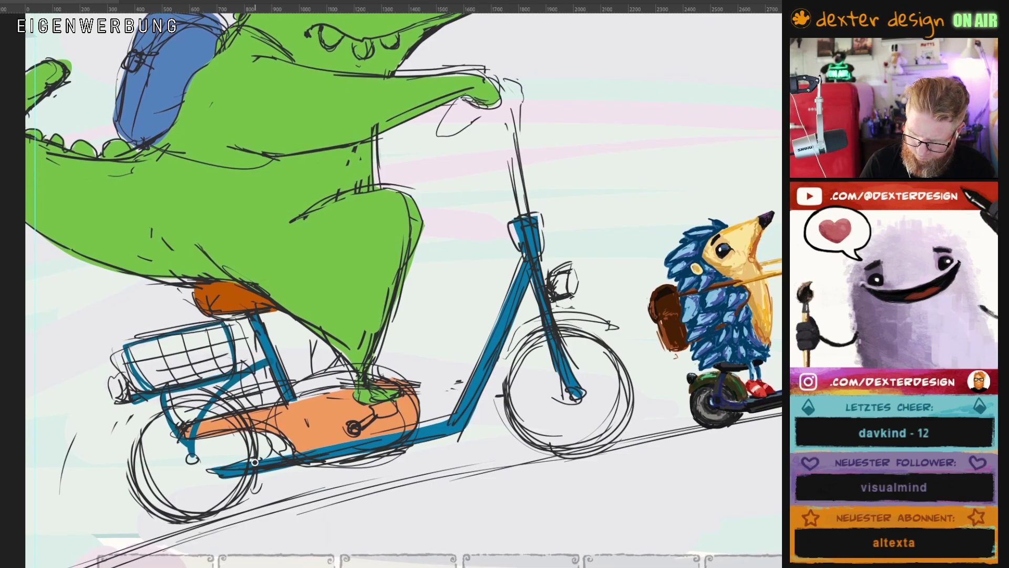
{"action": "mouse_move", "coordinate": [240, 457]}
{"action": "left_mouse_down"}
{"action": "mouse_move", "coordinate": [193, 458]}
{"action": "mouse_move", "coordinate": [250, 465]}
{"action": "left_mouse_up"}
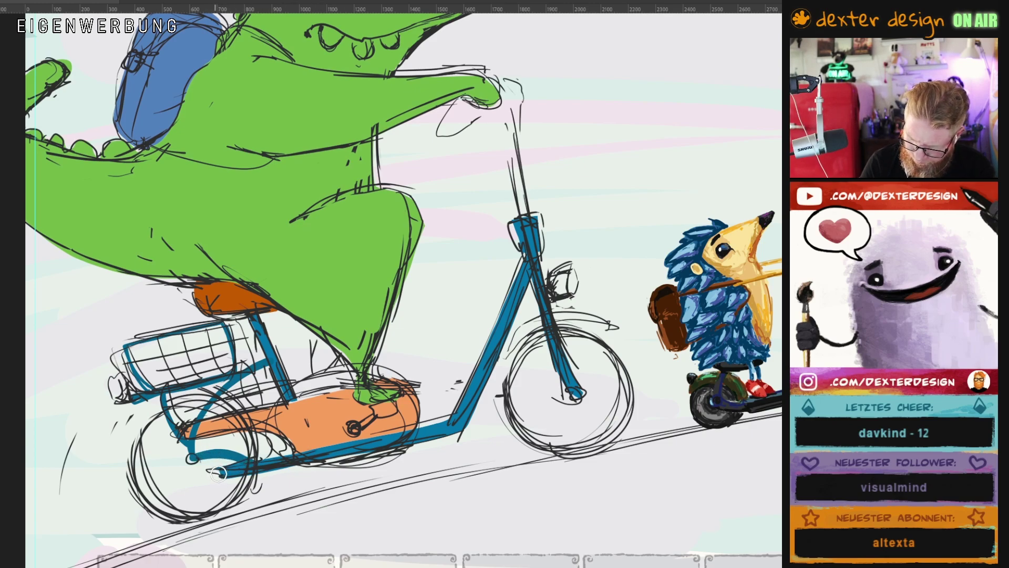
{"action": "left_click_drag", "start_coordinate": [218, 473], "coordinate": [246, 480]}
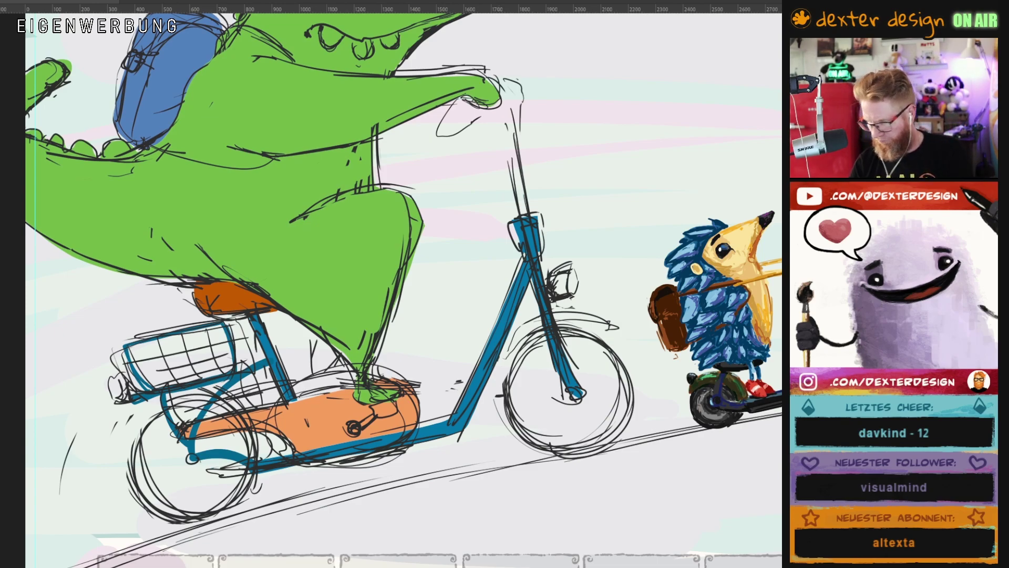
{"action": "left_click", "coordinate": [757, 481]}
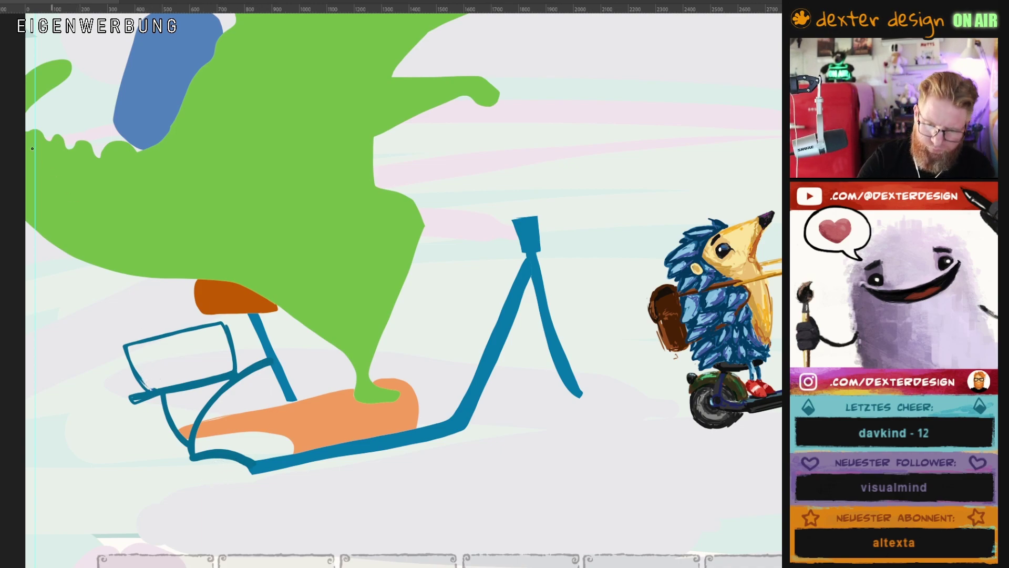
{"action": "left_click_drag", "start_coordinate": [147, 344], "coordinate": [169, 384]}
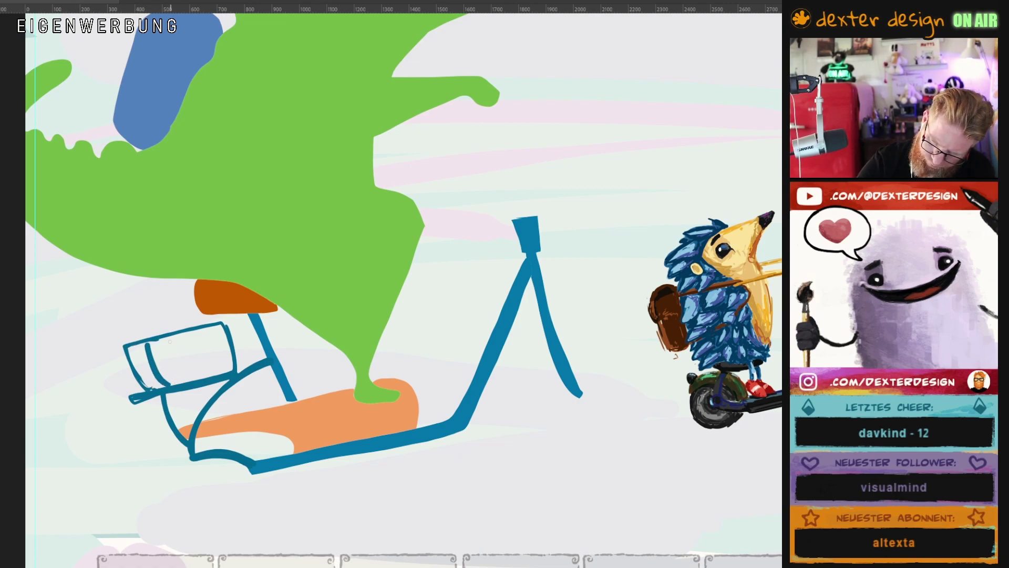
{"action": "left_click_drag", "start_coordinate": [170, 340], "coordinate": [184, 374]}
{"action": "left_click_drag", "start_coordinate": [174, 337], "coordinate": [186, 378]}
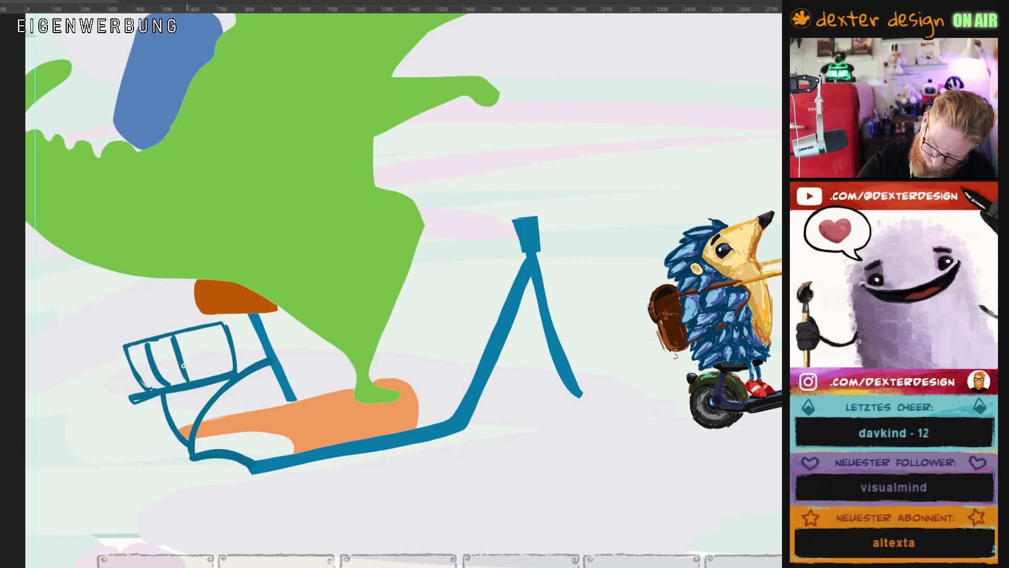
{"action": "left_click_drag", "start_coordinate": [198, 333], "coordinate": [214, 378]}
{"action": "left_click_drag", "start_coordinate": [221, 322], "coordinate": [231, 369]}
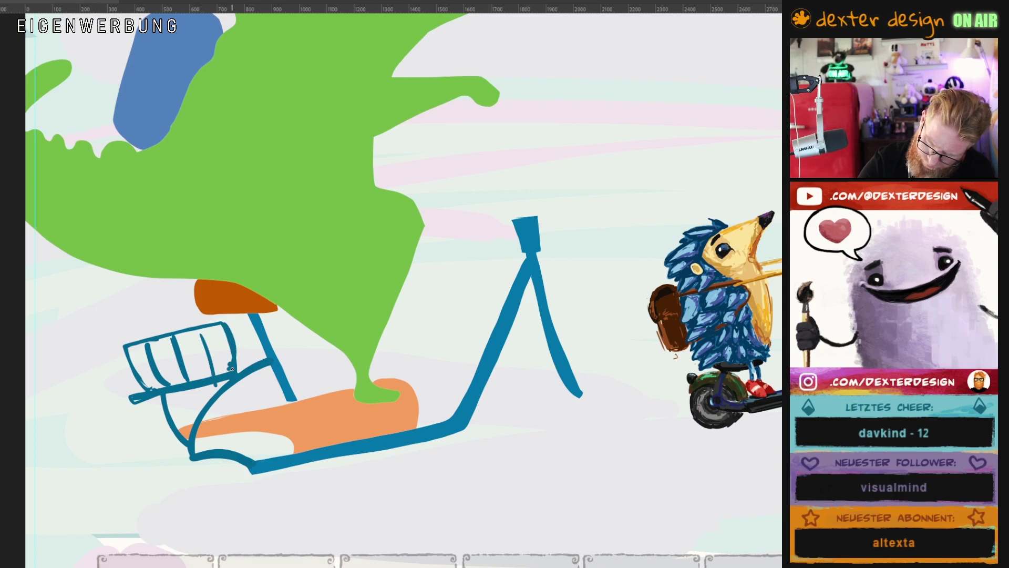
{"action": "left_click_drag", "start_coordinate": [150, 380], "coordinate": [234, 357]}
{"action": "left_click_drag", "start_coordinate": [152, 363], "coordinate": [232, 341]}
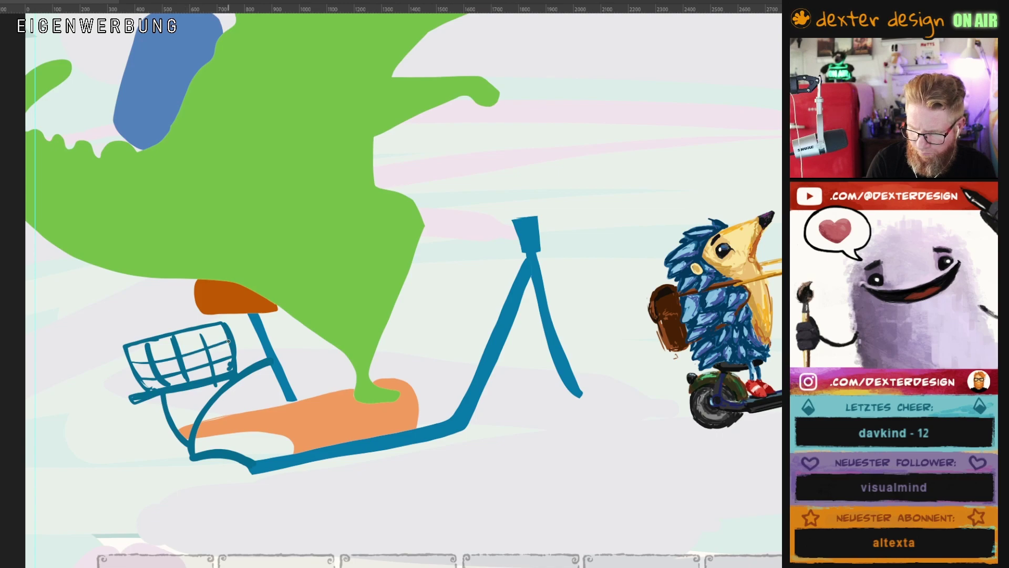
{"action": "mouse_move", "coordinate": [130, 365]}
{"action": "left_mouse_down"}
{"action": "mouse_move", "coordinate": [221, 327]}
{"action": "mouse_move", "coordinate": [125, 350]}
{"action": "left_mouse_up"}
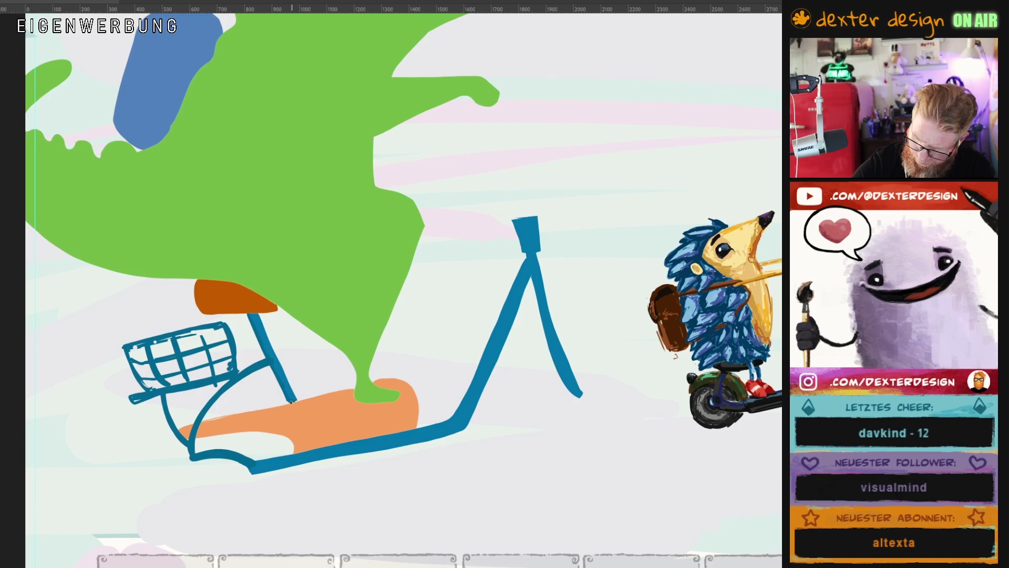
{"action": "left_click_drag", "start_coordinate": [581, 435], "coordinate": [563, 451]}
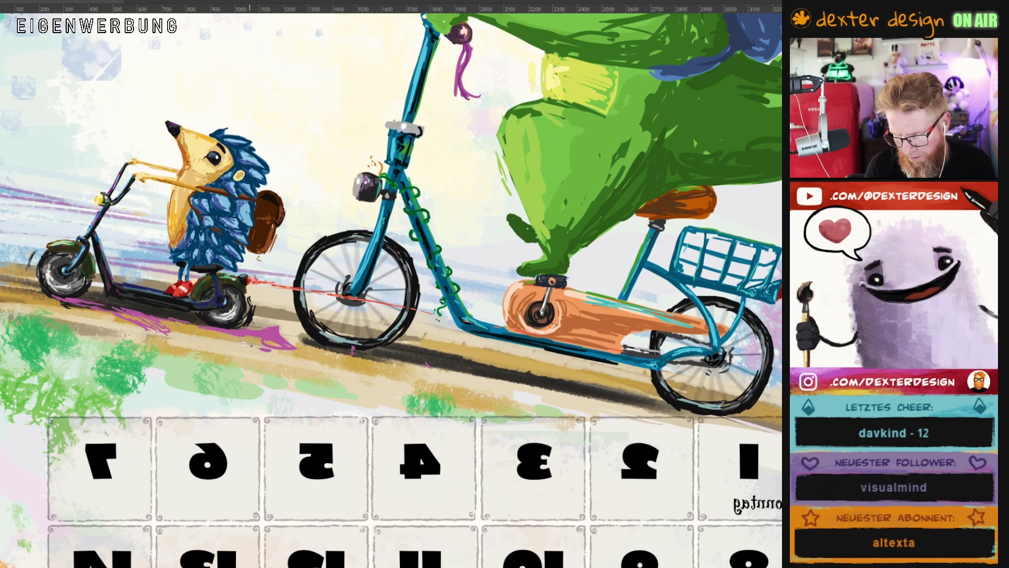
Paint magenta streaks and faint light strokes on the road beneath the hedgehog's scooter
{"action": "mouse_move", "coordinate": [243, 343]}
{"action": "left_mouse_down"}
{"action": "mouse_move", "coordinate": [218, 337]}
{"action": "mouse_move", "coordinate": [287, 356]}
{"action": "mouse_move", "coordinate": [240, 337]}
{"action": "mouse_move", "coordinate": [274, 332]}
{"action": "left_mouse_up"}
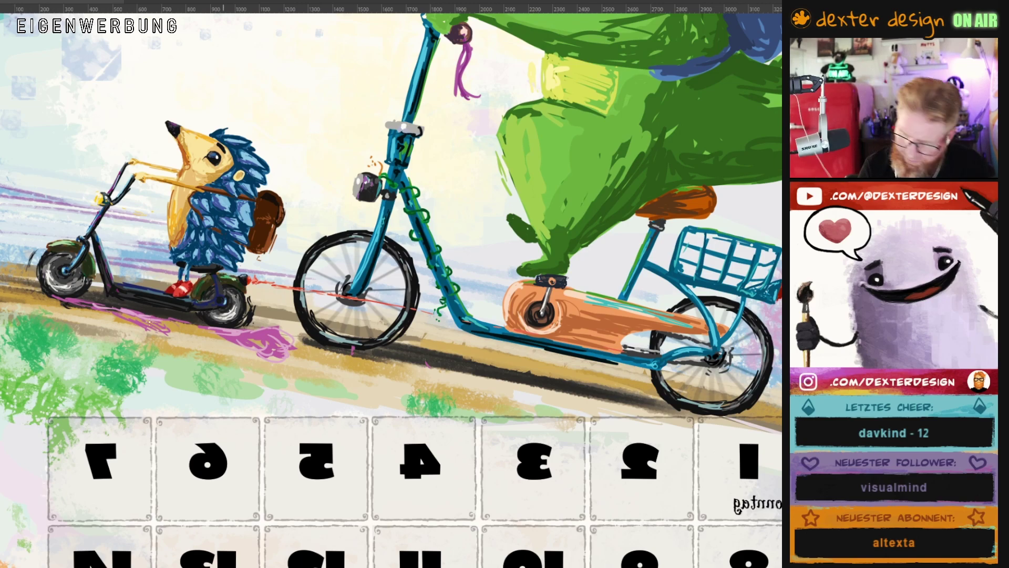
{"action": "left_click_drag", "start_coordinate": [65, 300], "coordinate": [170, 332]}
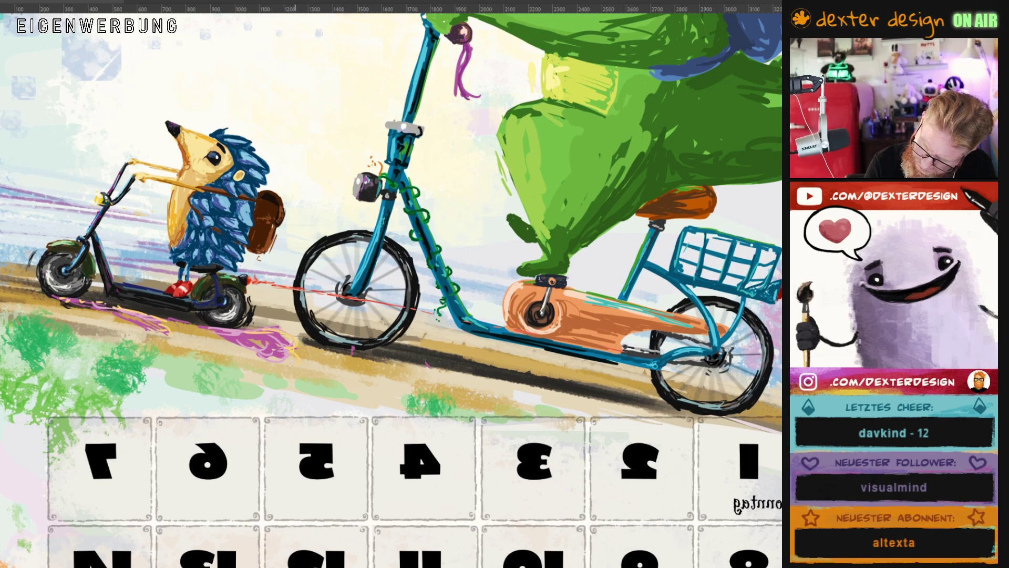
{"action": "left_click_drag", "start_coordinate": [262, 341], "coordinate": [243, 336]}
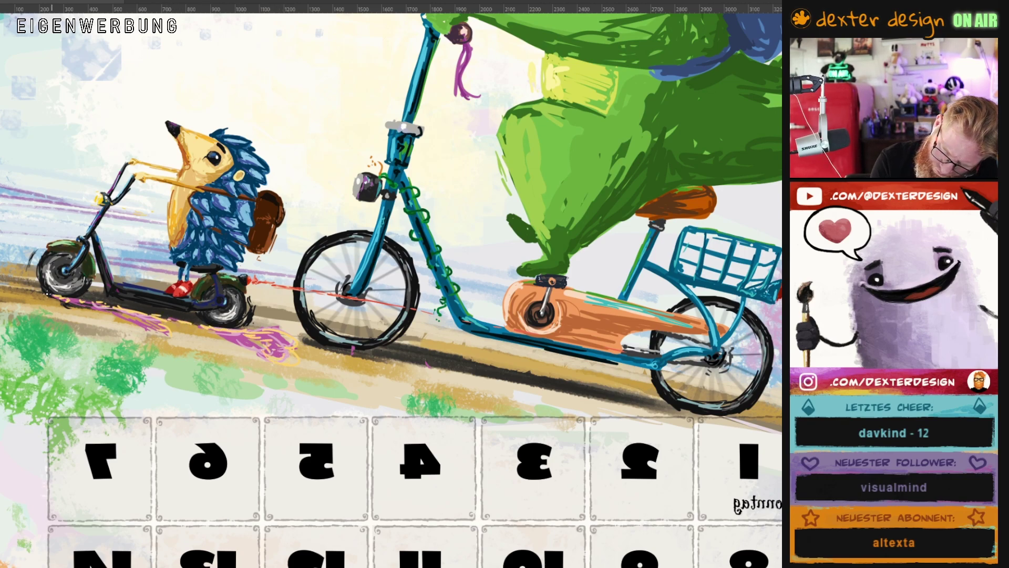
{"action": "left_click_drag", "start_coordinate": [38, 296], "coordinate": [52, 301]}
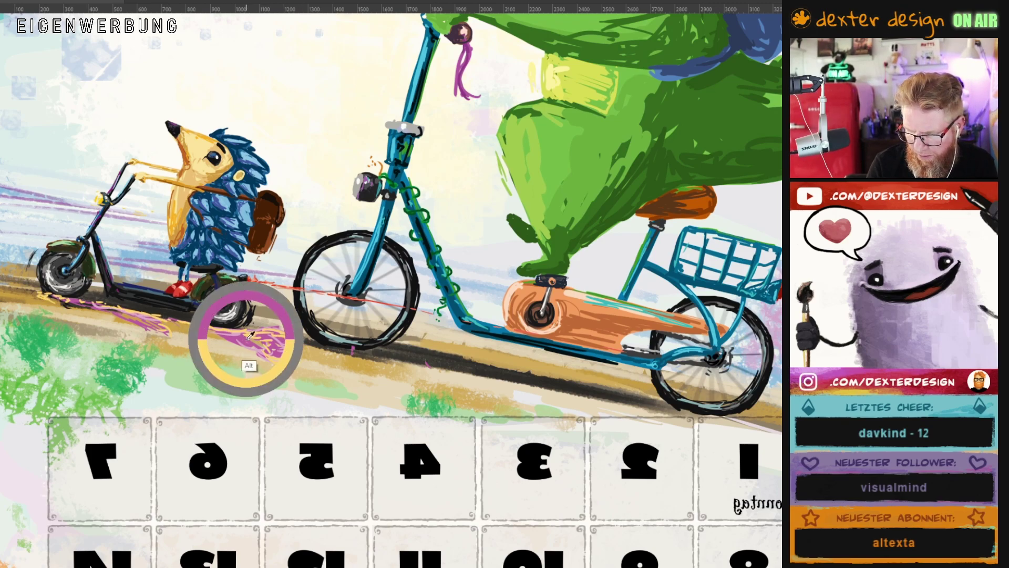
{"action": "mouse_move", "coordinate": [276, 336]}
{"action": "left_mouse_down"}
{"action": "mouse_move", "coordinate": [284, 347]}
{"action": "mouse_move", "coordinate": [250, 342]}
{"action": "mouse_move", "coordinate": [276, 353]}
{"action": "mouse_move", "coordinate": [284, 342]}
{"action": "mouse_move", "coordinate": [279, 358]}
{"action": "mouse_move", "coordinate": [285, 340]}
{"action": "mouse_move", "coordinate": [289, 358]}
{"action": "left_mouse_up"}
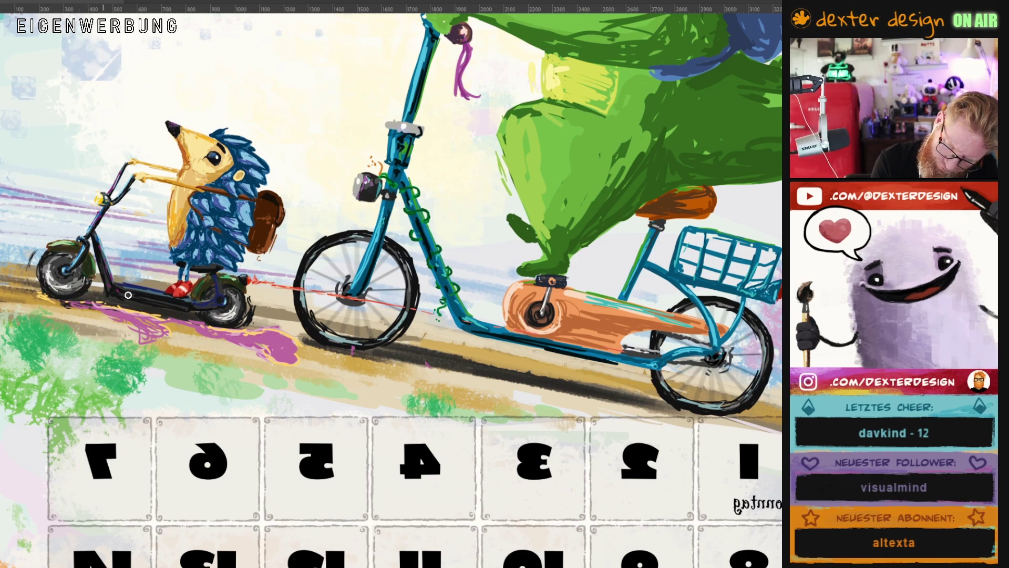
Build up the road trail with darker and lighter pink strokes
{"action": "left_click_drag", "start_coordinate": [138, 342], "coordinate": [329, 346]}
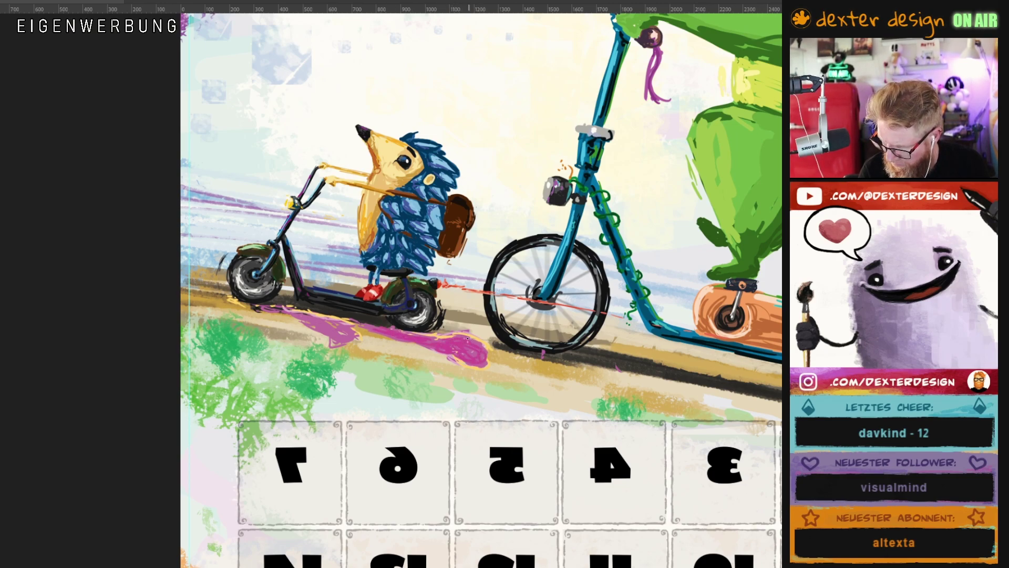
{"action": "mouse_move", "coordinate": [371, 327]}
{"action": "left_mouse_down"}
{"action": "mouse_move", "coordinate": [320, 330]}
{"action": "mouse_move", "coordinate": [338, 346]}
{"action": "mouse_move", "coordinate": [303, 315]}
{"action": "mouse_move", "coordinate": [246, 304]}
{"action": "mouse_move", "coordinate": [347, 336]}
{"action": "left_mouse_up"}
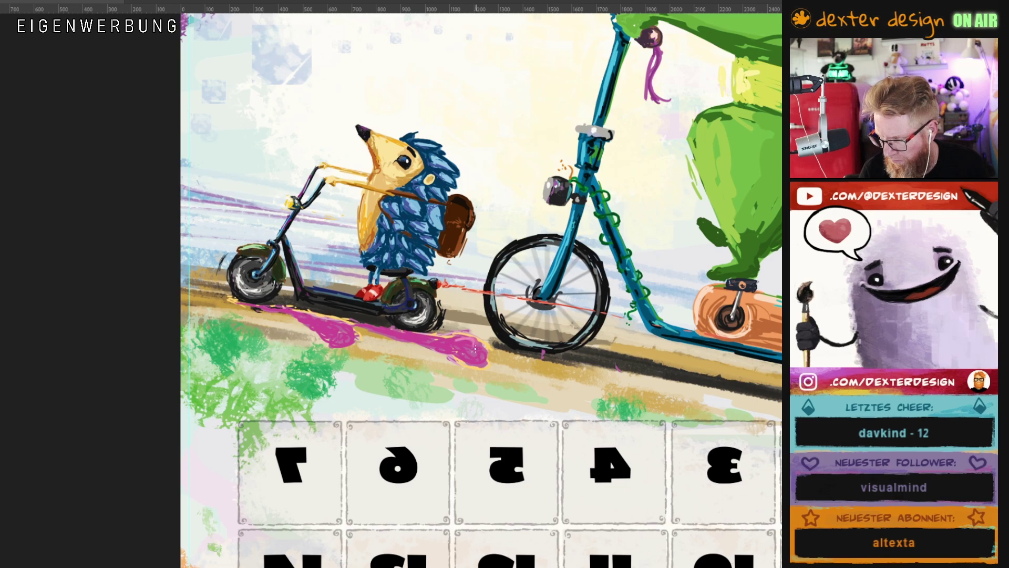
{"action": "left_click_drag", "start_coordinate": [457, 340], "coordinate": [425, 346]}
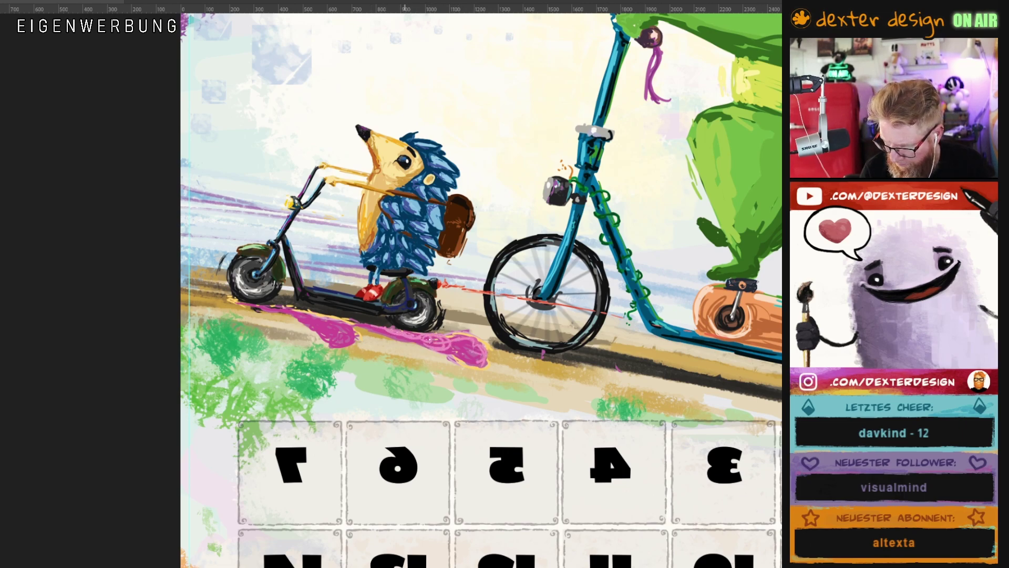
{"action": "mouse_move", "coordinate": [354, 335]}
{"action": "left_mouse_down"}
{"action": "mouse_move", "coordinate": [331, 344]}
{"action": "mouse_move", "coordinate": [325, 334]}
{"action": "left_mouse_up"}
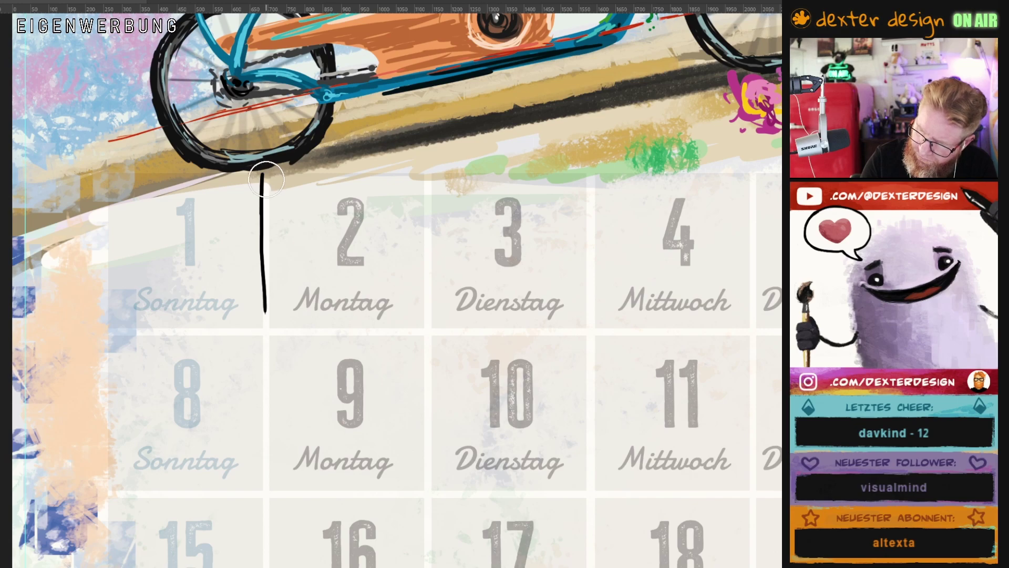
Draw sketchy black borders boxing in the day 1 cell
{"action": "left_click_drag", "start_coordinate": [265, 176], "coordinate": [266, 314]}
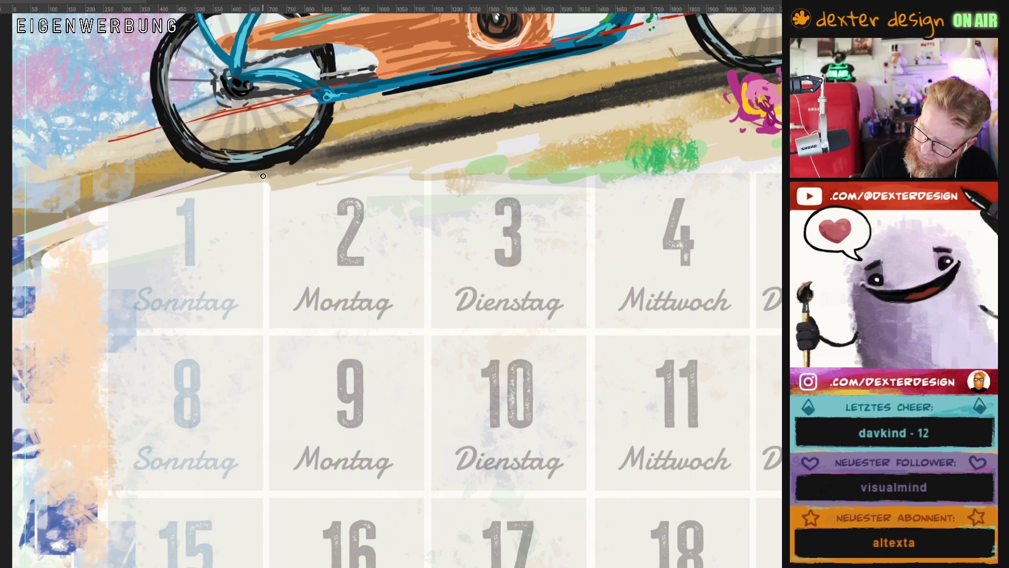
{"action": "left_click_drag", "start_coordinate": [260, 201], "coordinate": [259, 319]}
{"action": "left_click_drag", "start_coordinate": [258, 174], "coordinate": [106, 174]}
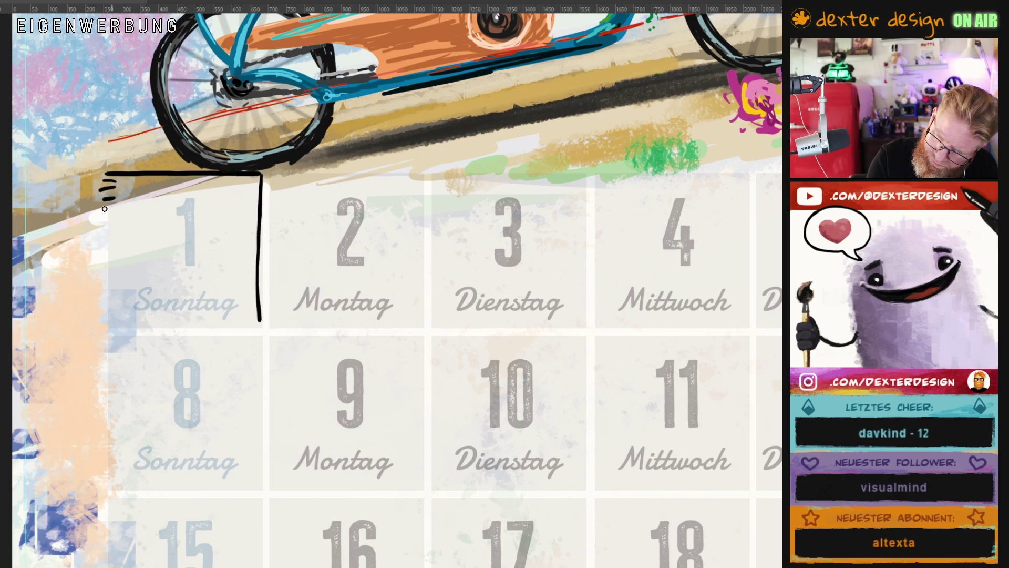
{"action": "left_click_drag", "start_coordinate": [240, 328], "coordinate": [105, 324]}
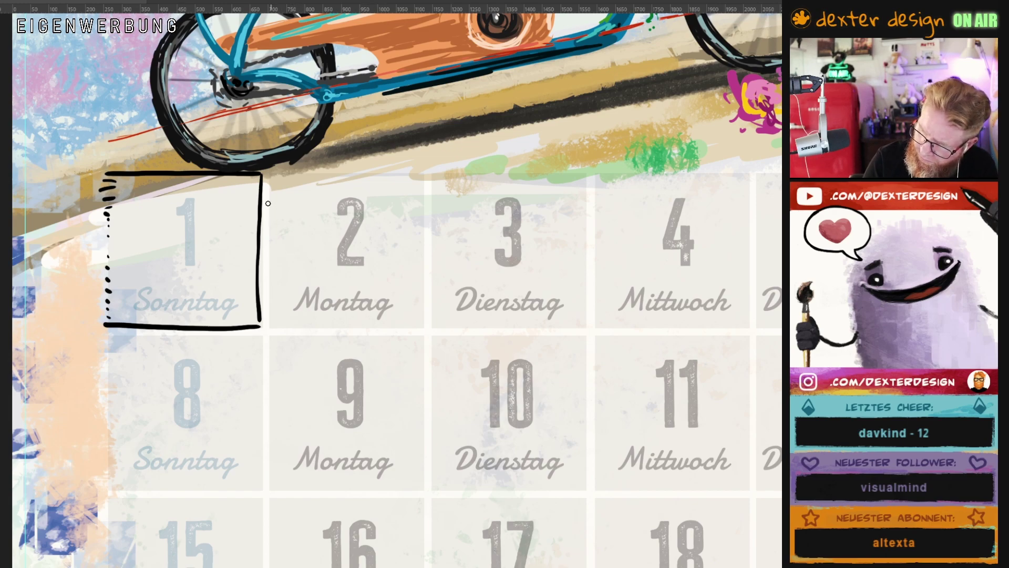
{"action": "left_click_drag", "start_coordinate": [260, 175], "coordinate": [260, 320]}
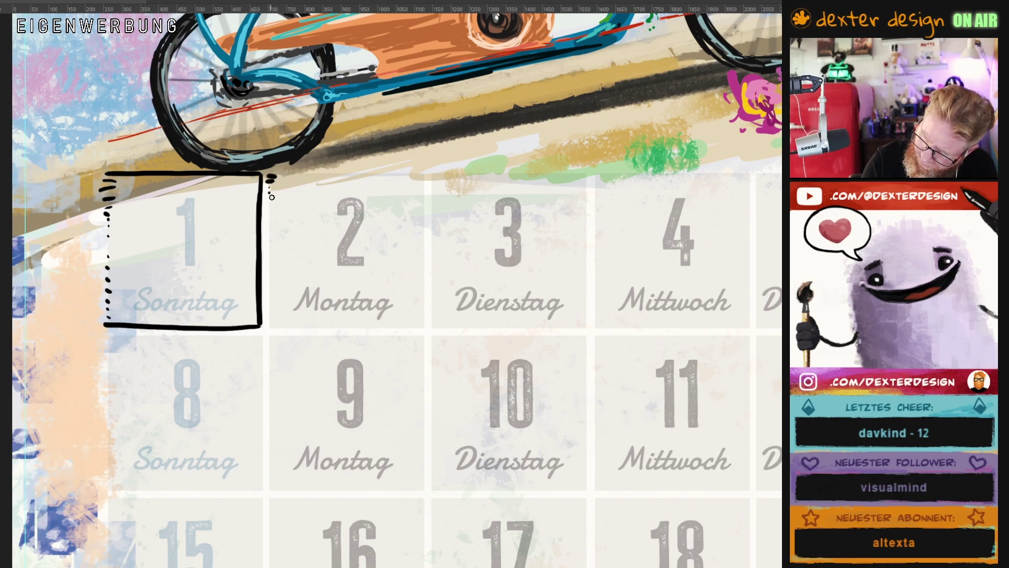
{"action": "left_click_drag", "start_coordinate": [270, 226], "coordinate": [271, 327]}
Draw the day 2 cell's left and top borders and dashed borders along cells 3 onward
{"action": "mouse_move", "coordinate": [422, 175]}
{"action": "left_mouse_down"}
{"action": "mouse_move", "coordinate": [423, 311]}
{"action": "mouse_move", "coordinate": [570, 320]}
{"action": "mouse_move", "coordinate": [435, 319]}
{"action": "left_mouse_up"}
{"action": "left_click_drag", "start_coordinate": [568, 170], "coordinate": [416, 170]}
{"action": "mouse_move", "coordinate": [664, 299]}
{"action": "left_mouse_down"}
{"action": "mouse_move", "coordinate": [485, 298]}
{"action": "mouse_move", "coordinate": [557, 323]}
{"action": "left_mouse_up"}
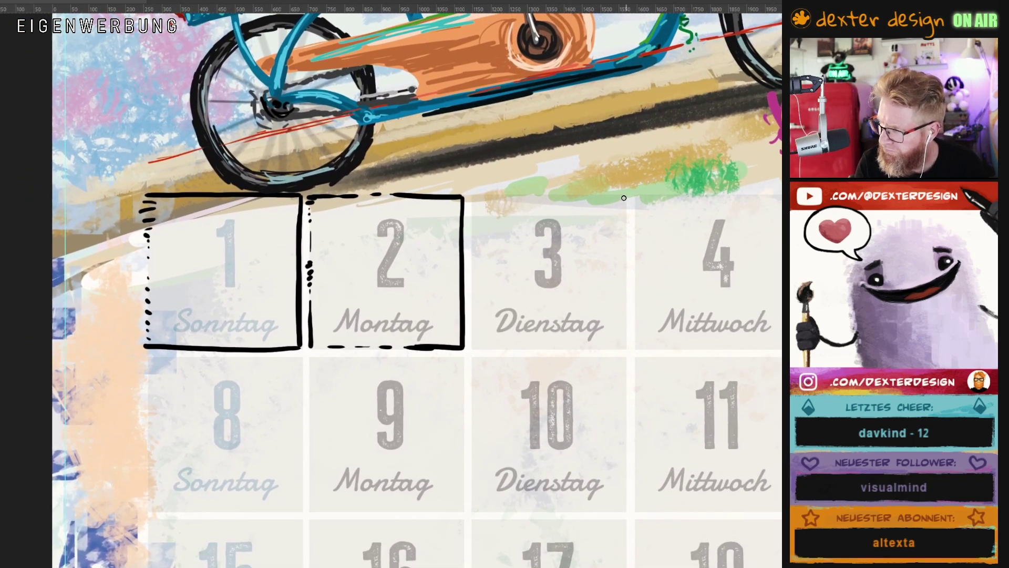
{"action": "left_click_drag", "start_coordinate": [612, 196], "coordinate": [473, 196]}
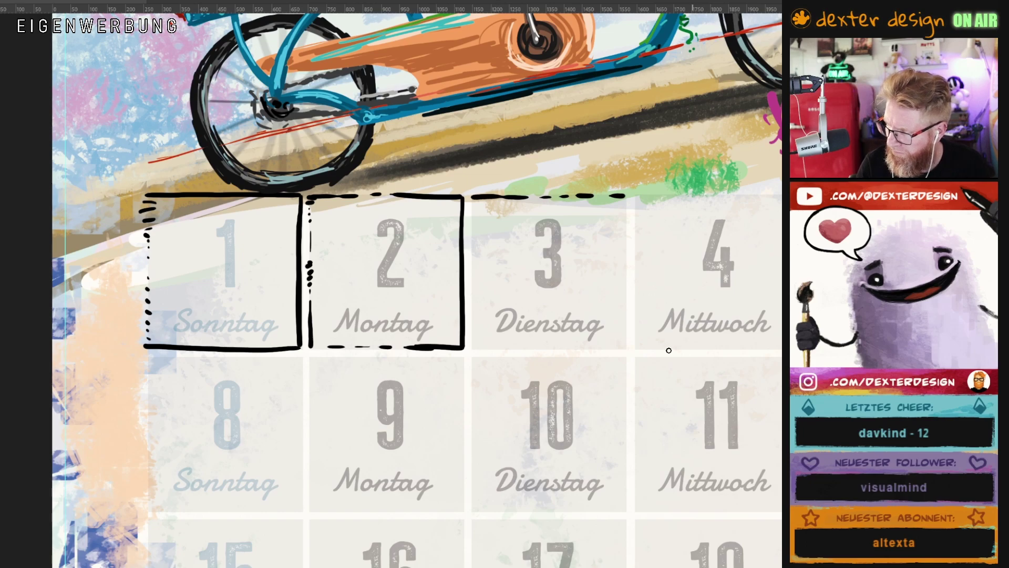
{"action": "left_click_drag", "start_coordinate": [625, 349], "coordinate": [566, 348]}
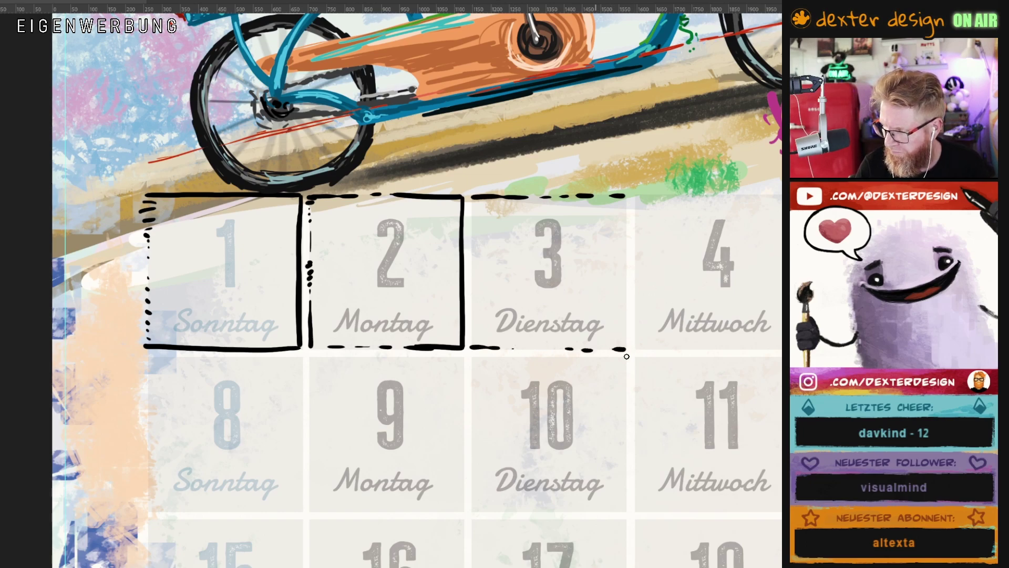
{"action": "scroll", "coordinate": [562, 176], "scroll_direction": "right", "scroll_amount": 5}
{"action": "mouse_move", "coordinate": [562, 176]}
{"action": "left_mouse_down"}
{"action": "mouse_move", "coordinate": [416, 180]}
{"action": "mouse_move", "coordinate": [431, 178]}
{"action": "left_mouse_up"}
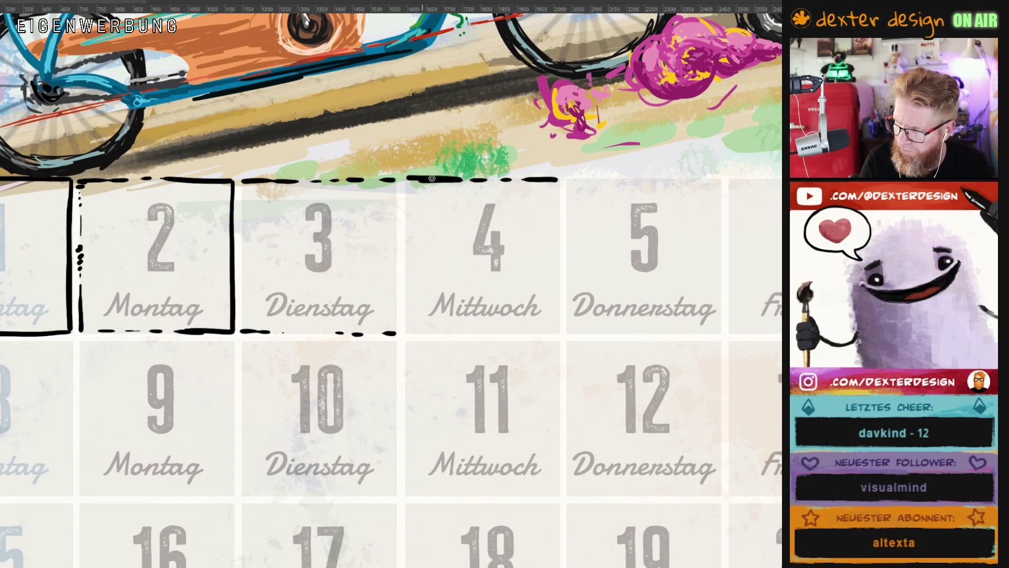
{"action": "left_click_drag", "start_coordinate": [406, 334], "coordinate": [561, 334]}
{"action": "mouse_move", "coordinate": [616, 168]}
{"action": "left_mouse_down"}
{"action": "mouse_move", "coordinate": [412, 209]}
{"action": "mouse_move", "coordinate": [424, 221]}
{"action": "mouse_move", "coordinate": [482, 221]}
{"action": "left_mouse_up"}
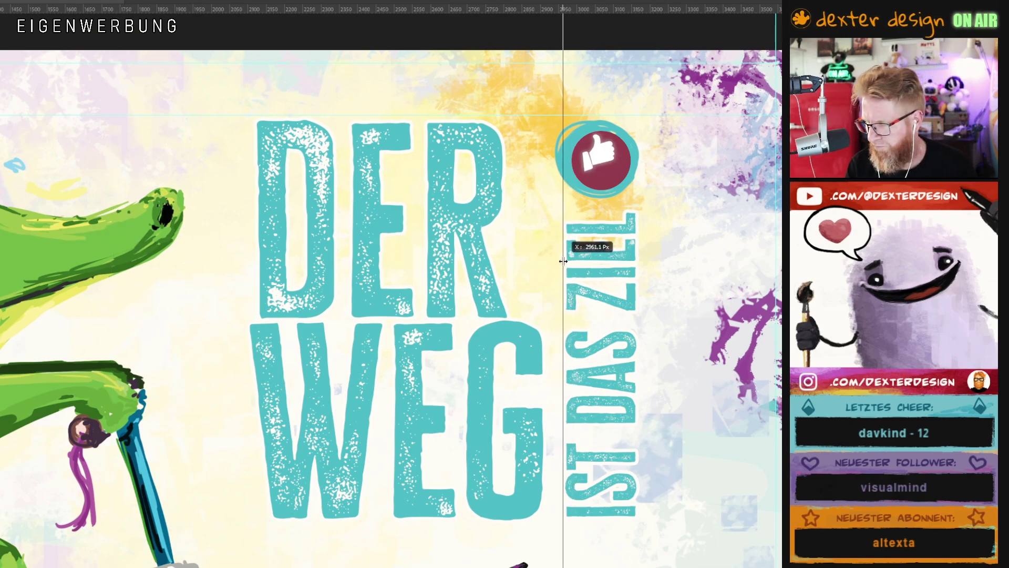
Add two vertical guides beside the DER WEG lettering and cover the thumbs-up badge in solid teal
{"action": "left_click_drag", "start_coordinate": [566, 247], "coordinate": [564, 252]}
{"action": "left_click_drag", "start_coordinate": [0, 251], "coordinate": [641, 297]}
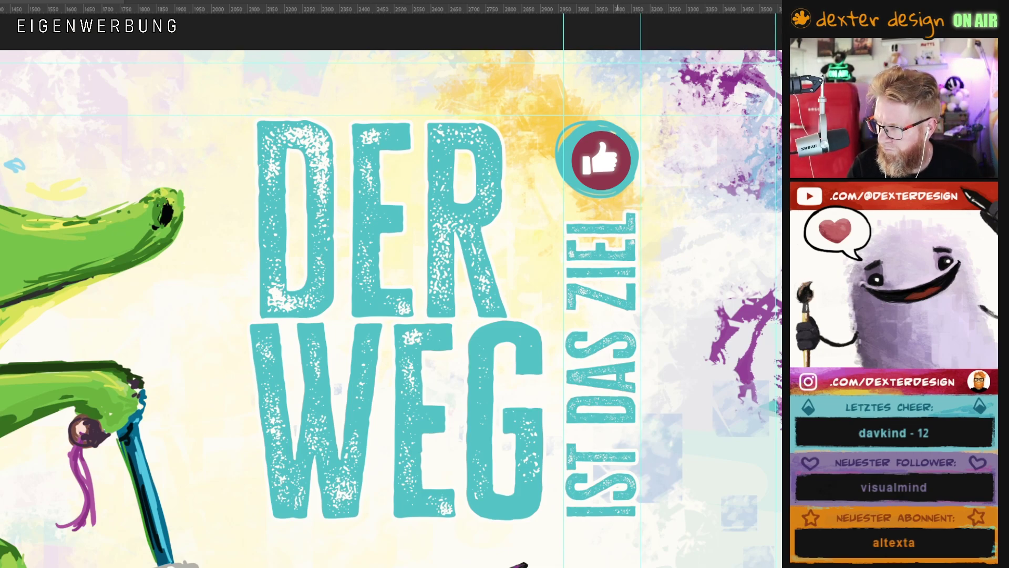
{"action": "left_click_drag", "start_coordinate": [637, 160], "coordinate": [564, 163]}
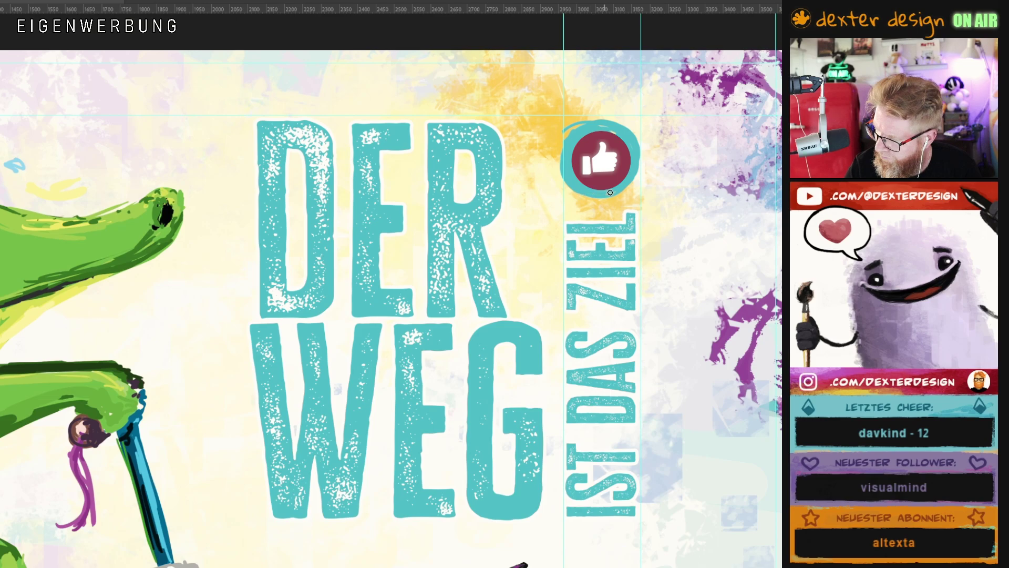
{"action": "left_click_drag", "start_coordinate": [572, 144], "coordinate": [660, 158]}
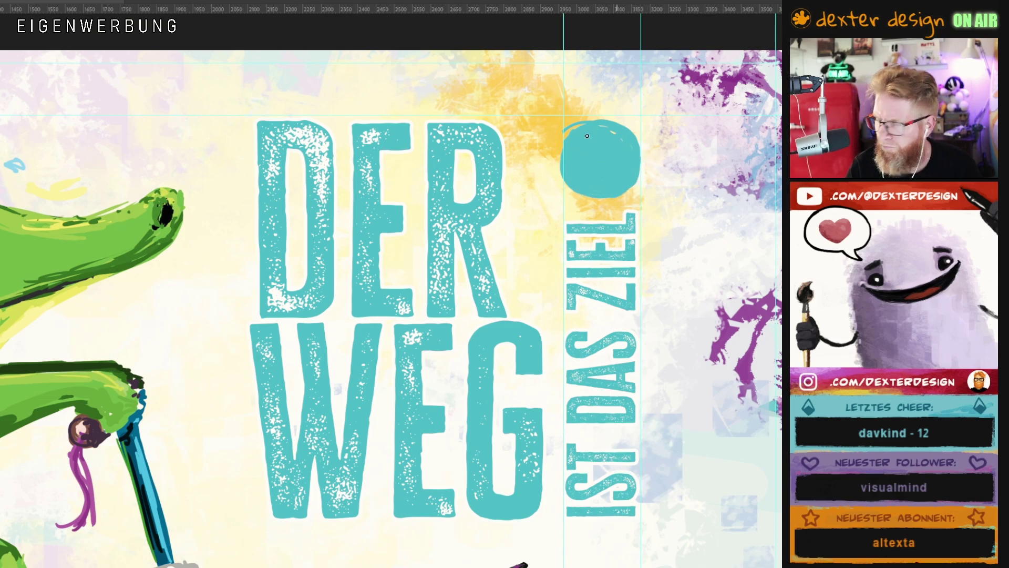
{"action": "left_click", "coordinate": [184, 0]}
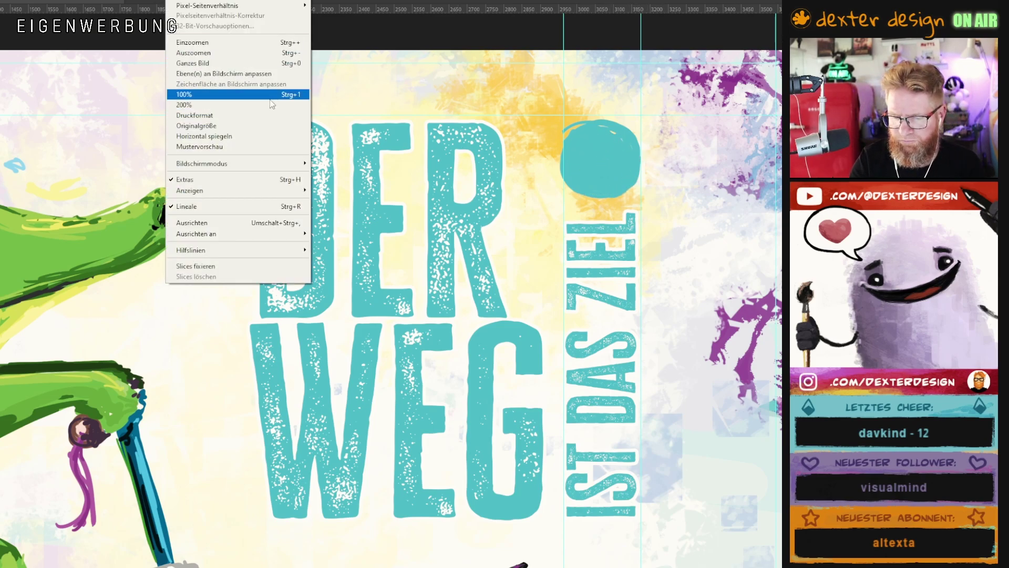
Mirror the canvas horizontally and paint a white ring, vertical line and bright rim on the teal circle
{"action": "left_click", "coordinate": [204, 137]}
{"action": "left_click_drag", "start_coordinate": [649, 337], "coordinate": [465, 328]}
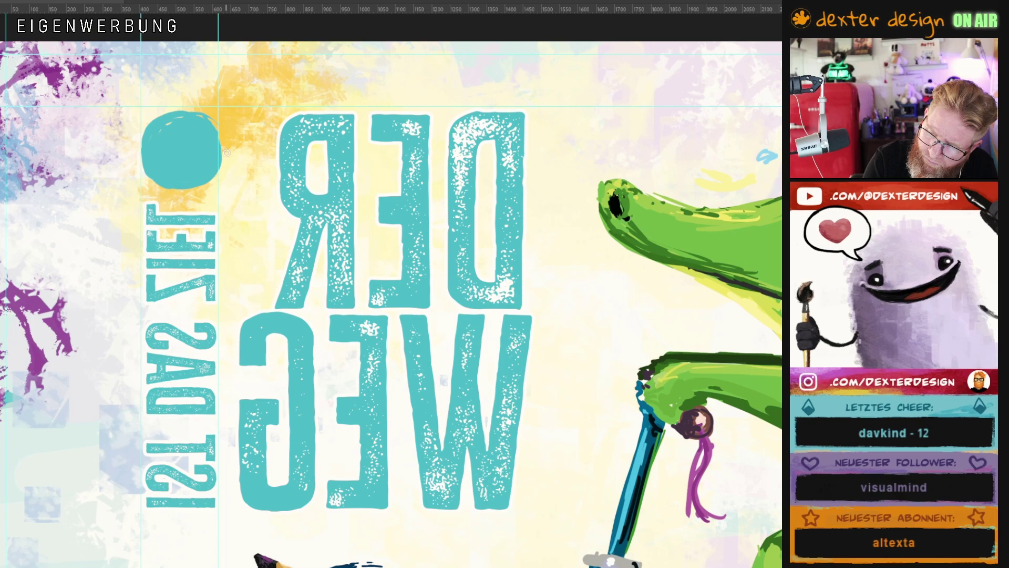
{"action": "left_click_drag", "start_coordinate": [151, 141], "coordinate": [143, 160]}
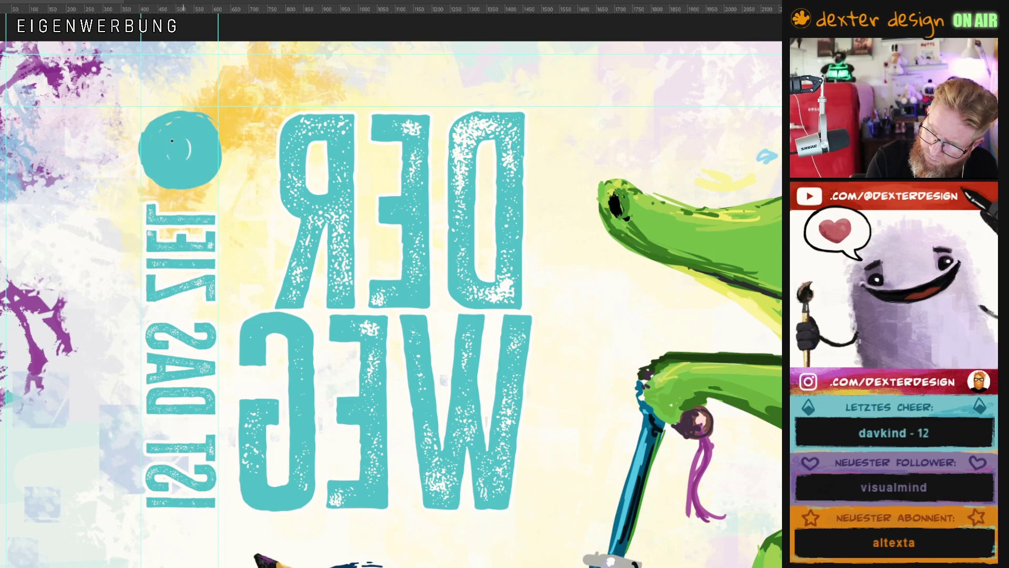
{"action": "left_click_drag", "start_coordinate": [172, 141], "coordinate": [168, 152]}
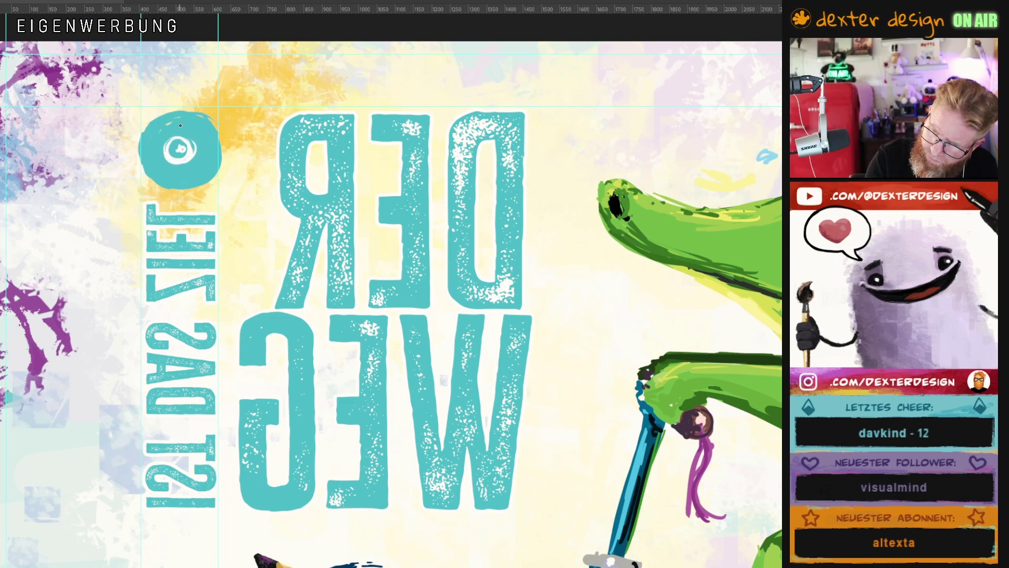
{"action": "mouse_move", "coordinate": [178, 150]}
{"action": "left_mouse_down"}
{"action": "mouse_move", "coordinate": [179, 172]}
{"action": "mouse_move", "coordinate": [146, 152]}
{"action": "left_mouse_up"}
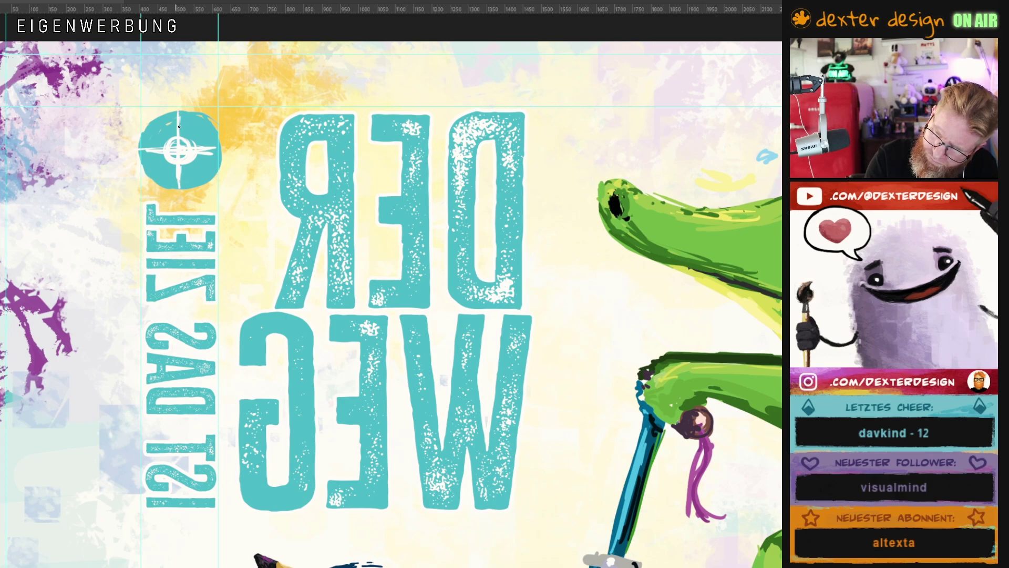
{"action": "left_click_drag", "start_coordinate": [183, 190], "coordinate": [180, 126]}
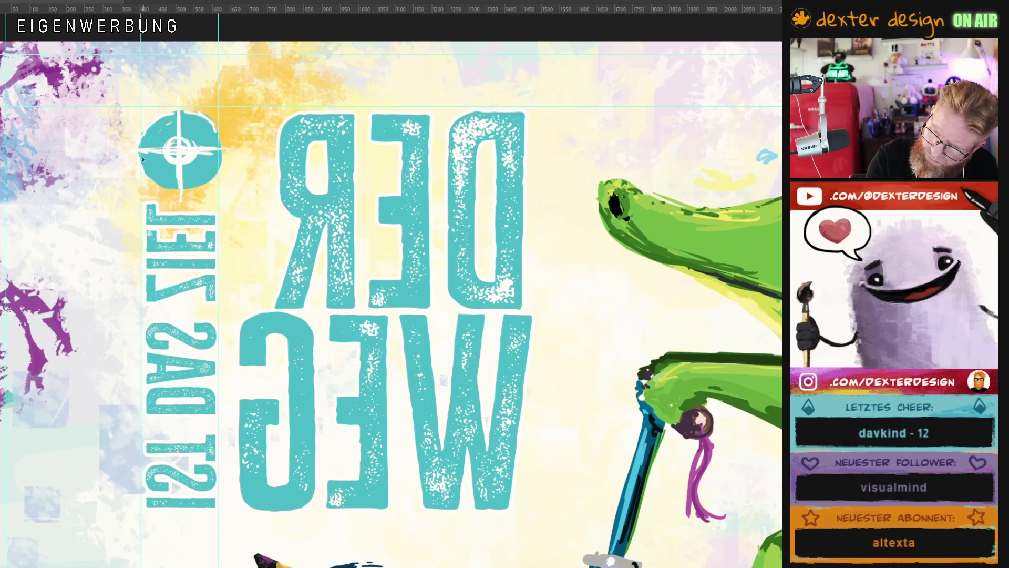
{"action": "left_click_drag", "start_coordinate": [216, 178], "coordinate": [149, 174]}
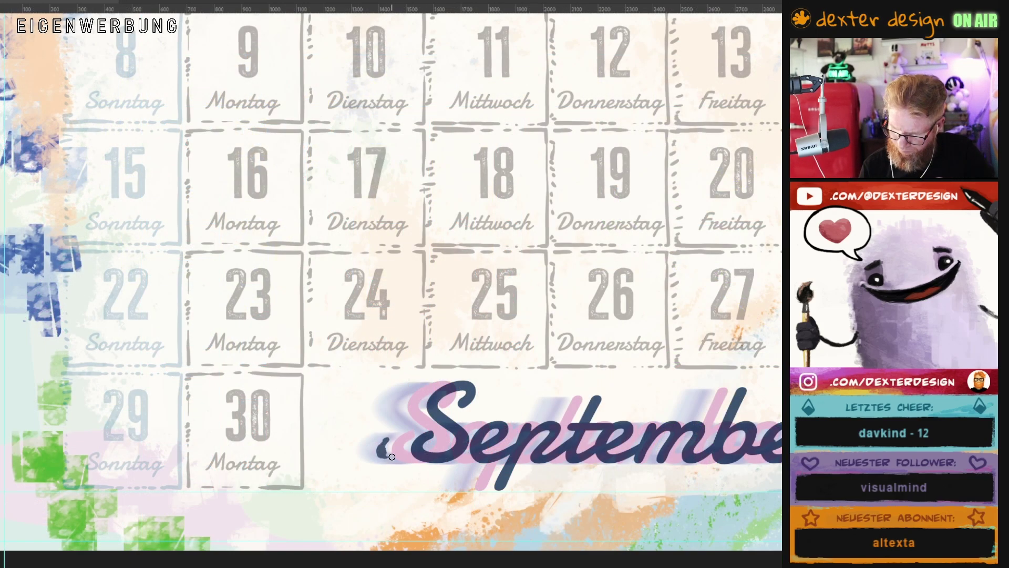
Paint dark navy speed streaks trailing left from the September S
{"action": "mouse_move", "coordinate": [385, 454]}
{"action": "left_mouse_down"}
{"action": "mouse_move", "coordinate": [406, 456]}
{"action": "mouse_move", "coordinate": [322, 456]}
{"action": "left_mouse_up"}
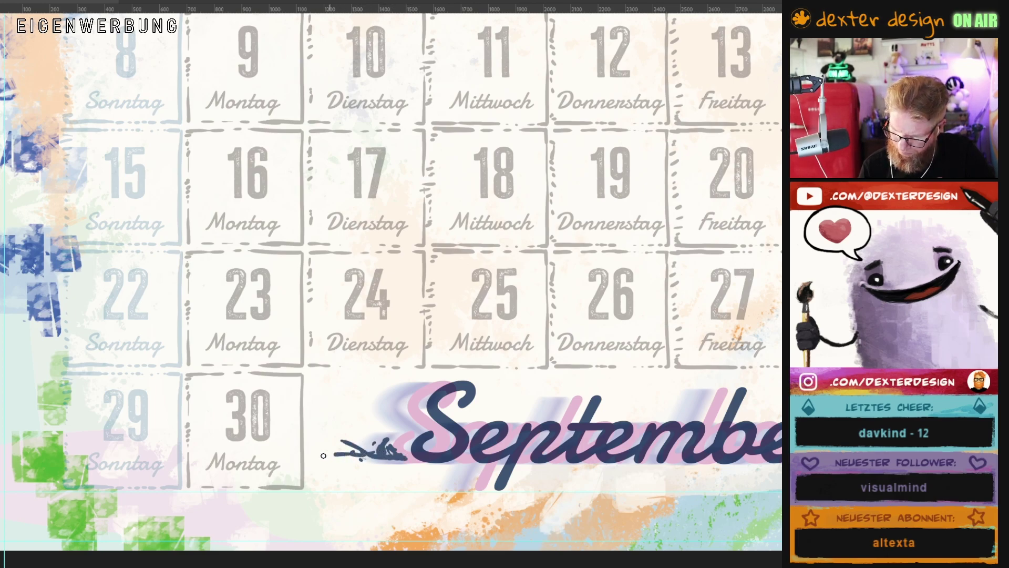
{"action": "mouse_move", "coordinate": [389, 445]}
{"action": "left_mouse_down"}
{"action": "mouse_move", "coordinate": [408, 391]}
{"action": "mouse_move", "coordinate": [389, 415]}
{"action": "mouse_move", "coordinate": [370, 400]}
{"action": "mouse_move", "coordinate": [358, 406]}
{"action": "mouse_move", "coordinate": [401, 409]}
{"action": "mouse_move", "coordinate": [411, 392]}
{"action": "mouse_move", "coordinate": [420, 401]}
{"action": "mouse_move", "coordinate": [173, 406]}
{"action": "left_mouse_up"}
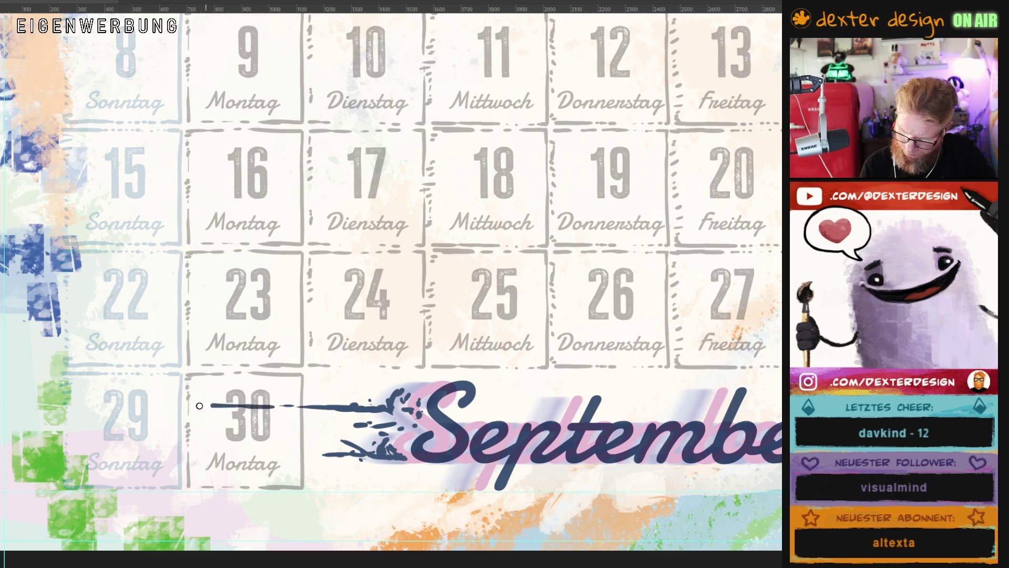
{"action": "left_click_drag", "start_coordinate": [392, 402], "coordinate": [389, 406]}
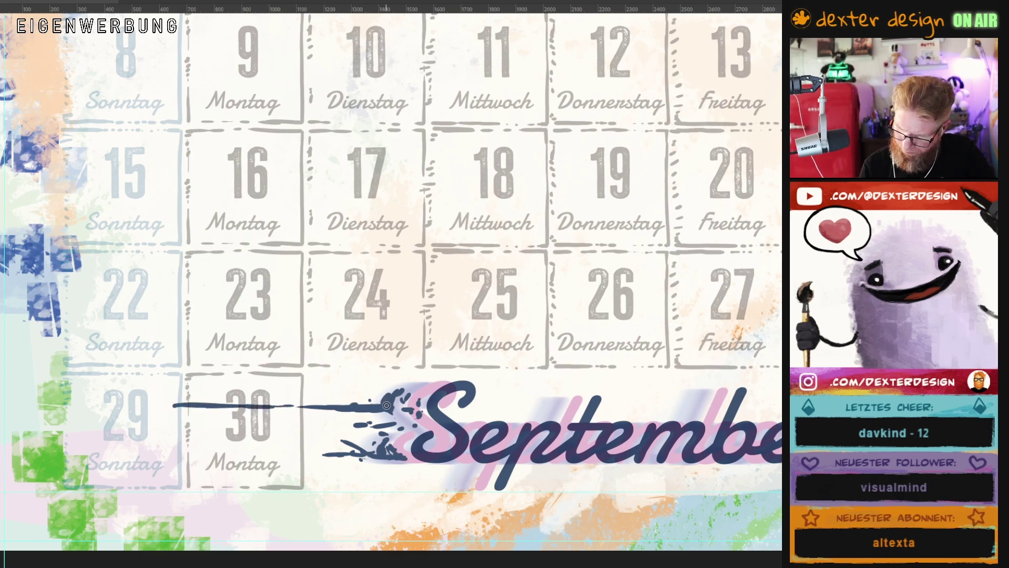
{"action": "mouse_move", "coordinate": [331, 434]}
{"action": "left_mouse_down"}
{"action": "mouse_move", "coordinate": [178, 426]}
{"action": "mouse_move", "coordinate": [252, 421]}
{"action": "left_mouse_up"}
{"action": "left_click_drag", "start_coordinate": [210, 406], "coordinate": [138, 407]}
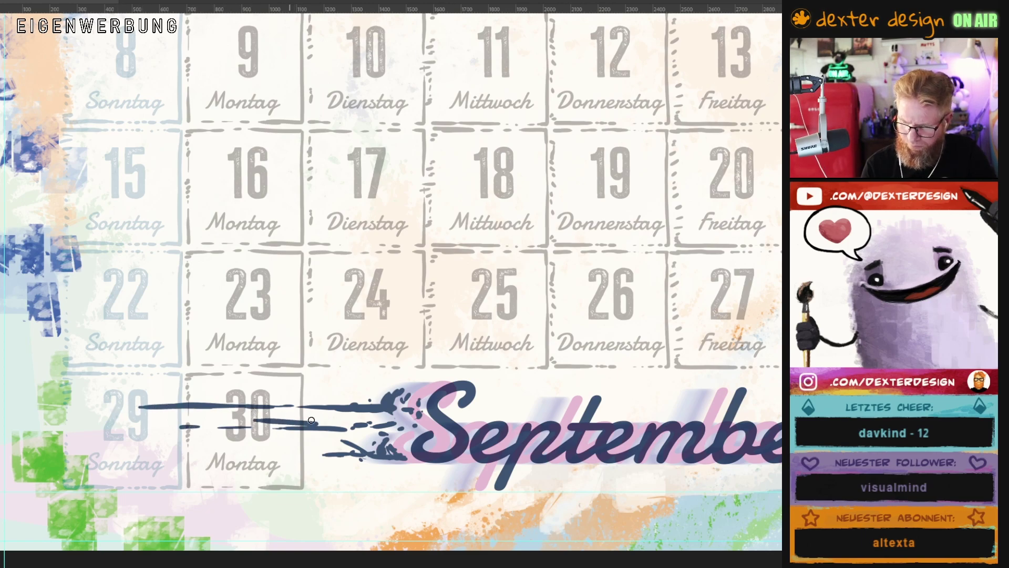
{"action": "mouse_move", "coordinate": [376, 437]}
{"action": "left_mouse_down"}
{"action": "mouse_move", "coordinate": [267, 439]}
{"action": "mouse_move", "coordinate": [309, 445]}
{"action": "left_mouse_up"}
{"action": "left_click_drag", "start_coordinate": [312, 447], "coordinate": [260, 447]}
Add higher dark streaks over the 30 cell, then sample pink and touch up the S
{"action": "mouse_move", "coordinate": [406, 432]}
{"action": "left_mouse_down"}
{"action": "mouse_move", "coordinate": [534, 423]}
{"action": "mouse_move", "coordinate": [460, 422]}
{"action": "mouse_move", "coordinate": [453, 408]}
{"action": "mouse_move", "coordinate": [437, 410]}
{"action": "mouse_move", "coordinate": [541, 405]}
{"action": "left_mouse_up"}
{"action": "mouse_move", "coordinate": [474, 408]}
{"action": "left_mouse_down"}
{"action": "mouse_move", "coordinate": [402, 407]}
{"action": "mouse_move", "coordinate": [500, 393]}
{"action": "mouse_move", "coordinate": [375, 391]}
{"action": "left_mouse_up"}
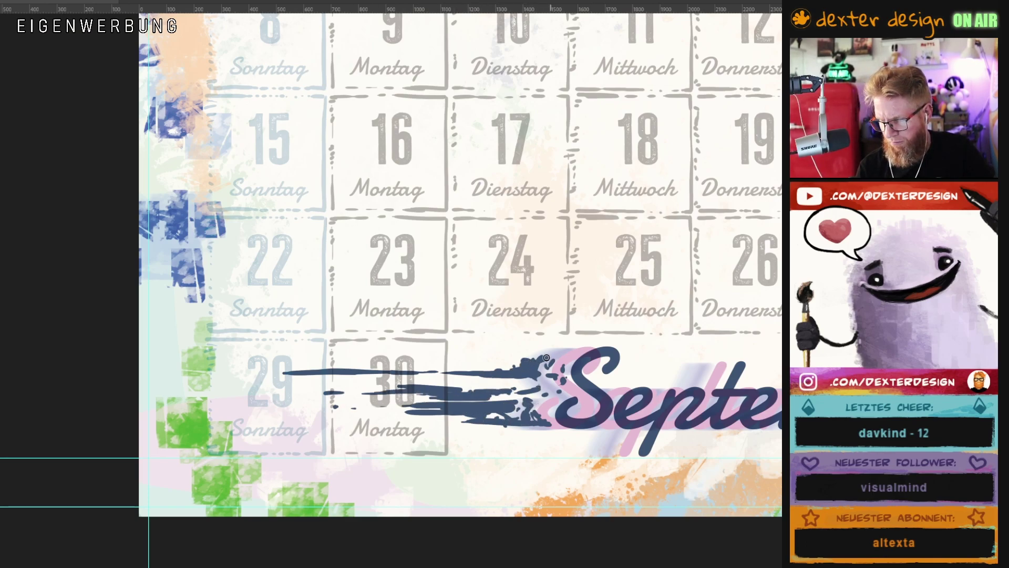
{"action": "left_click_drag", "start_coordinate": [541, 359], "coordinate": [245, 368]}
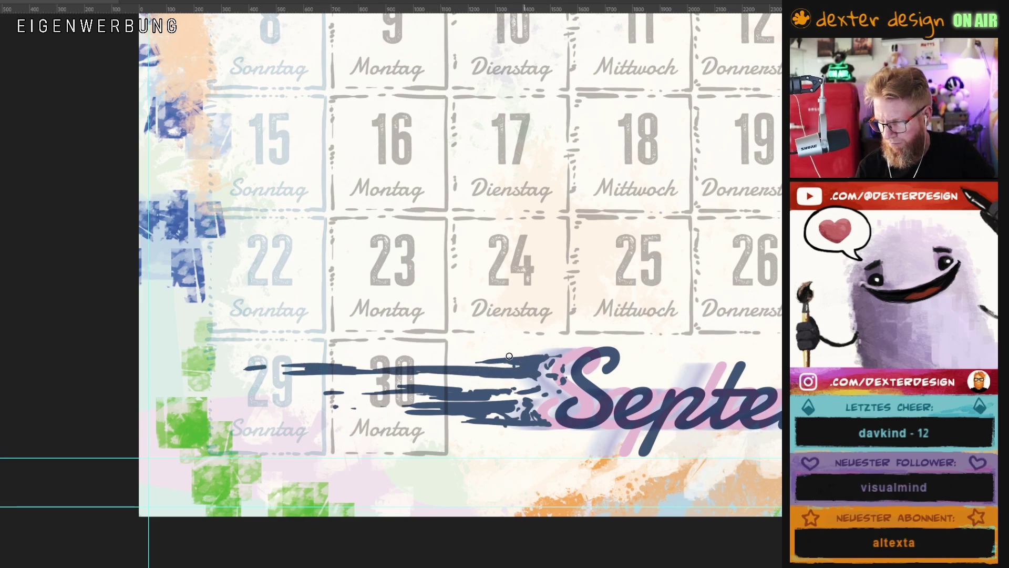
{"action": "left_click_drag", "start_coordinate": [572, 349], "coordinate": [461, 350]}
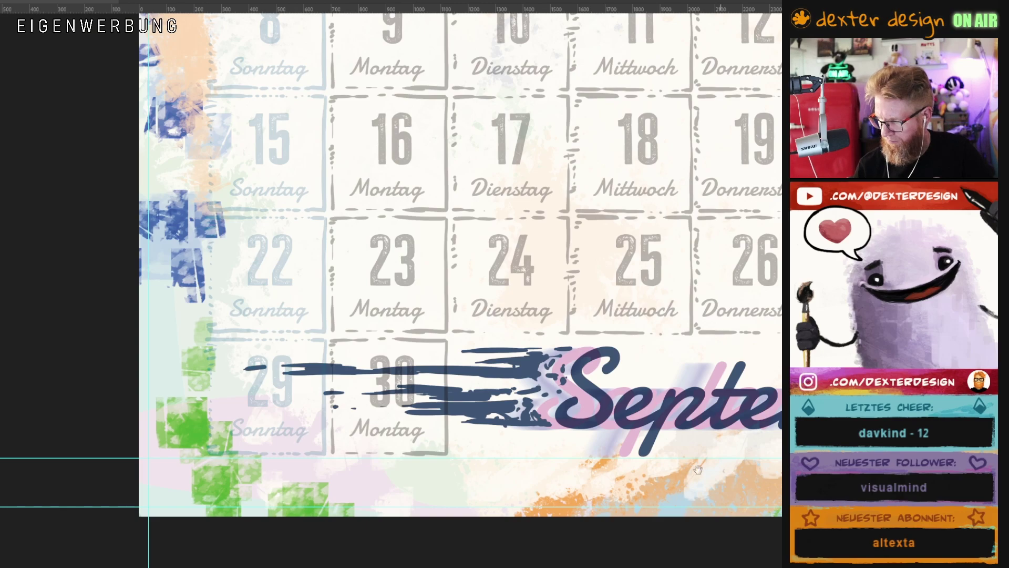
{"action": "scroll", "coordinate": [768, 415], "scroll_direction": "right", "scroll_amount": 4}
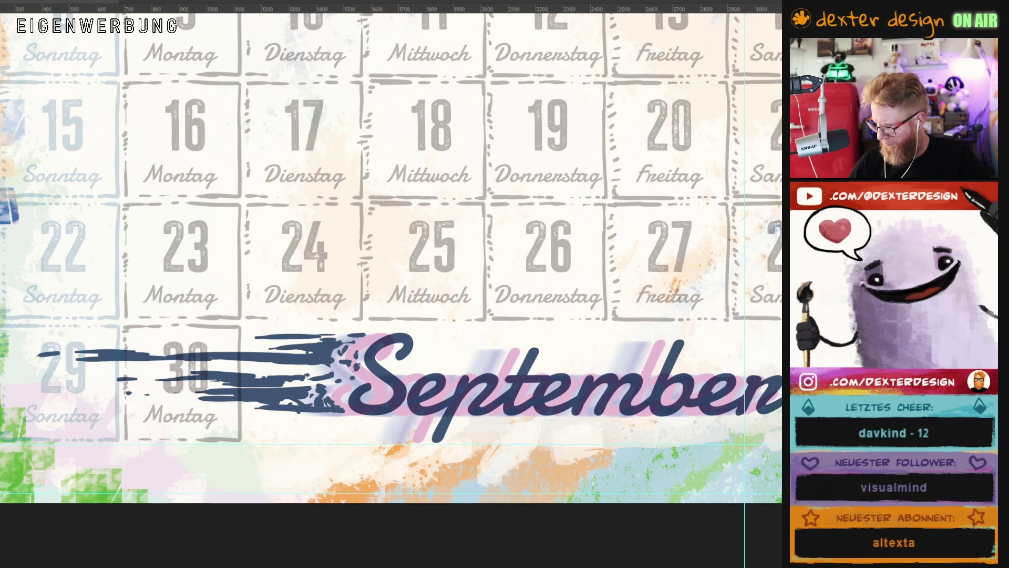
{"action": "key", "text": "alt"}
{"action": "left_click", "coordinate": [377, 336], "text": "alt"}
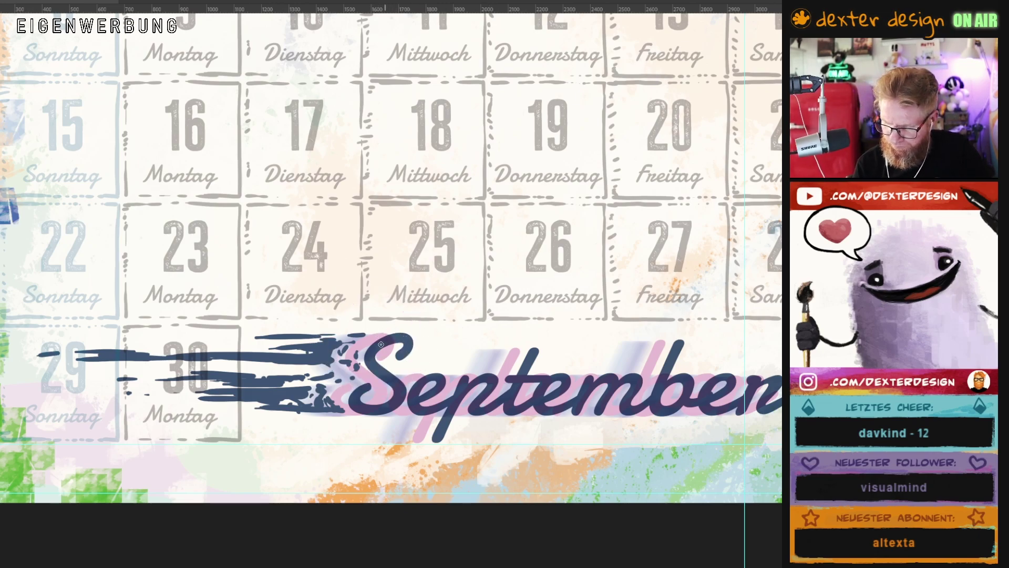
{"action": "left_click_drag", "start_coordinate": [392, 337], "coordinate": [395, 341]}
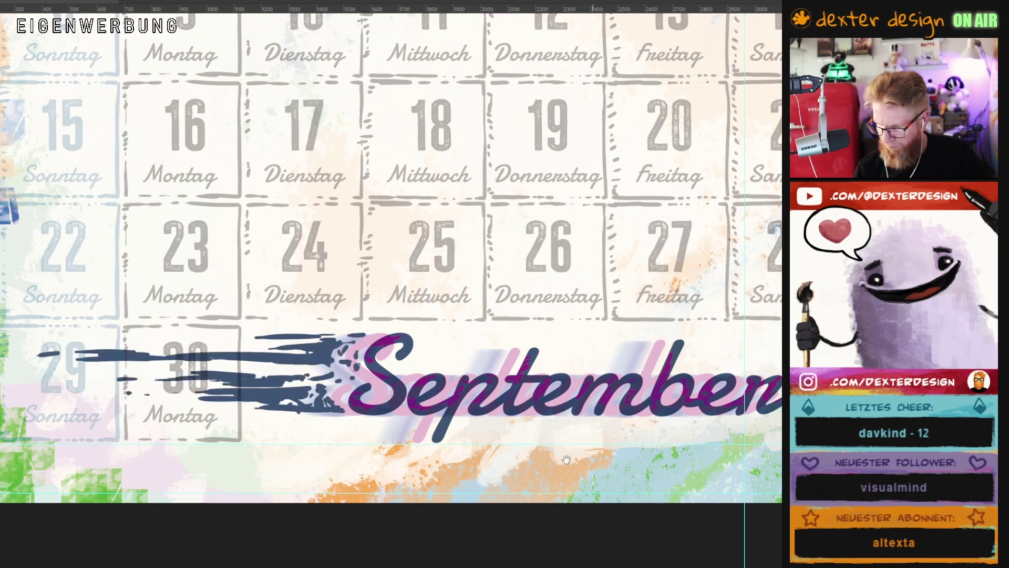
Paint magenta over the dark streaks trailing left from 'September'
{"action": "mouse_move", "coordinate": [347, 338]}
{"action": "left_mouse_down"}
{"action": "mouse_move", "coordinate": [429, 335]}
{"action": "mouse_move", "coordinate": [348, 355]}
{"action": "mouse_move", "coordinate": [413, 360]}
{"action": "mouse_move", "coordinate": [404, 383]}
{"action": "mouse_move", "coordinate": [313, 400]}
{"action": "mouse_move", "coordinate": [295, 379]}
{"action": "left_mouse_up"}
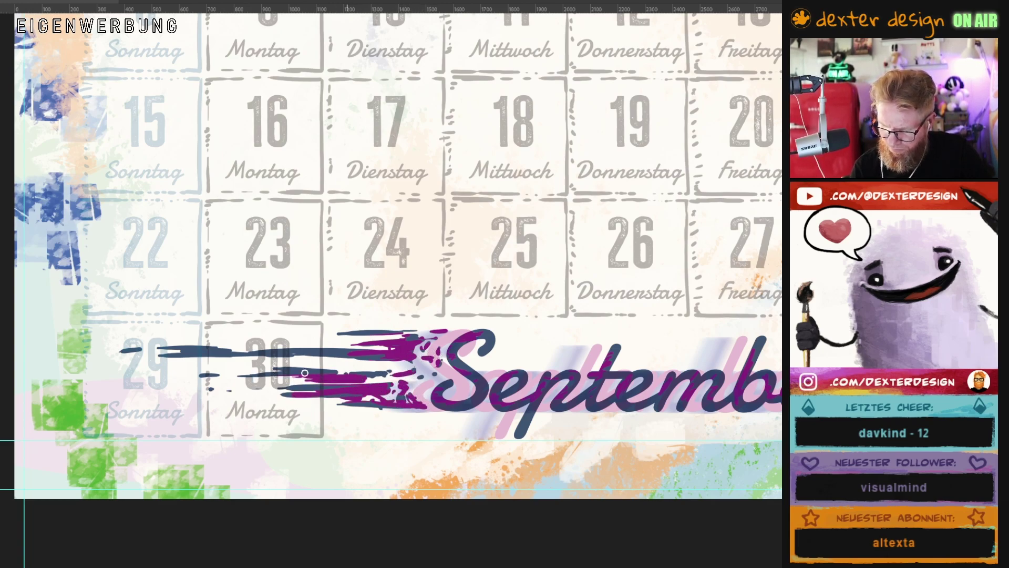
{"action": "left_click_drag", "start_coordinate": [469, 368], "coordinate": [569, 384]}
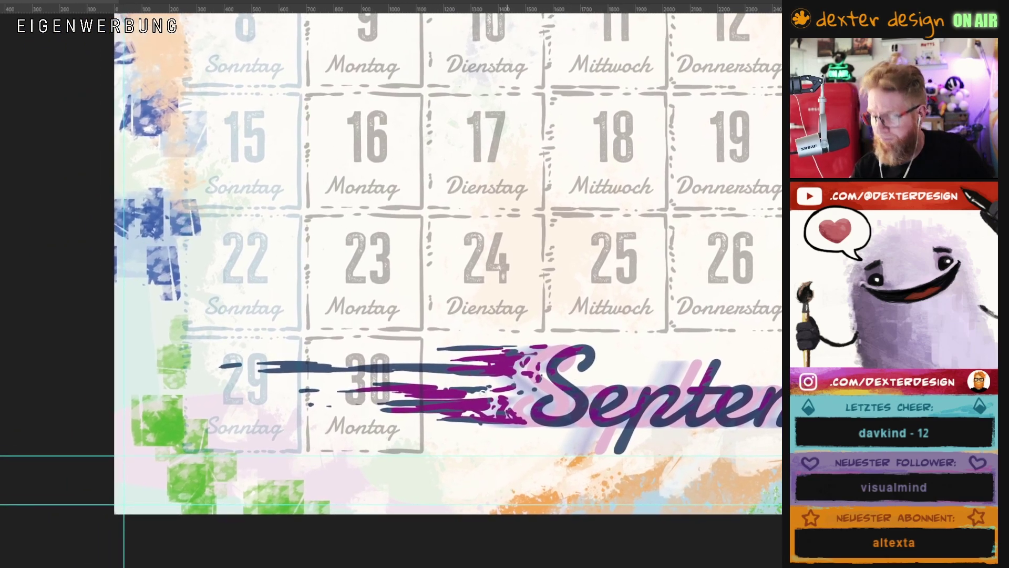
{"action": "mouse_move", "coordinate": [438, 366]}
{"action": "left_mouse_down"}
{"action": "mouse_move", "coordinate": [265, 363]}
{"action": "mouse_move", "coordinate": [460, 403]}
{"action": "left_mouse_up"}
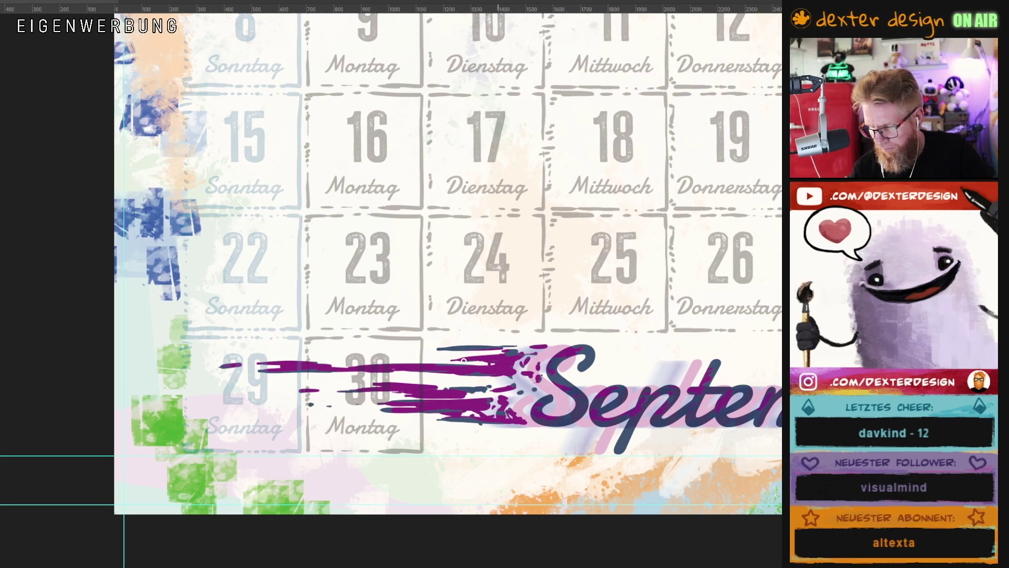
{"action": "left_click_drag", "start_coordinate": [498, 348], "coordinate": [453, 347]}
{"action": "mouse_move", "coordinate": [489, 391]}
{"action": "left_mouse_down"}
{"action": "mouse_move", "coordinate": [451, 391]}
{"action": "mouse_move", "coordinate": [450, 420]}
{"action": "left_mouse_up"}
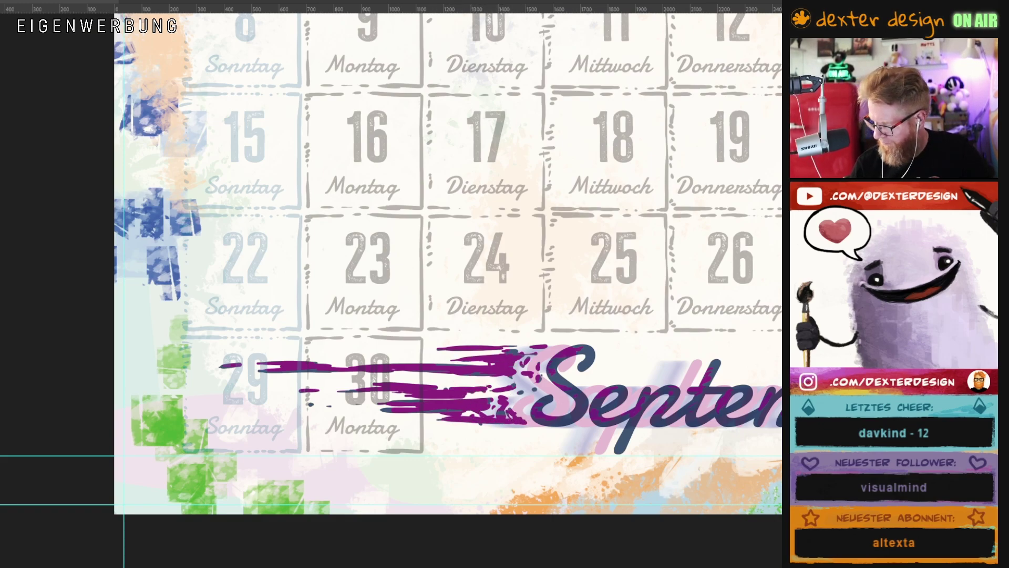
{"action": "left_click_drag", "start_coordinate": [511, 422], "coordinate": [301, 404]}
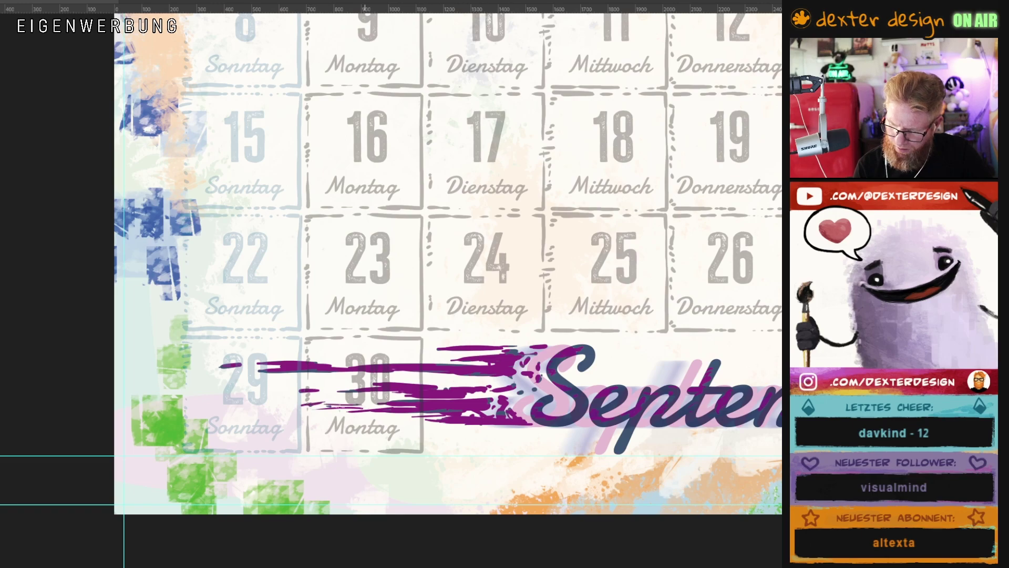
{"action": "left_click_drag", "start_coordinate": [364, 406], "coordinate": [303, 406]}
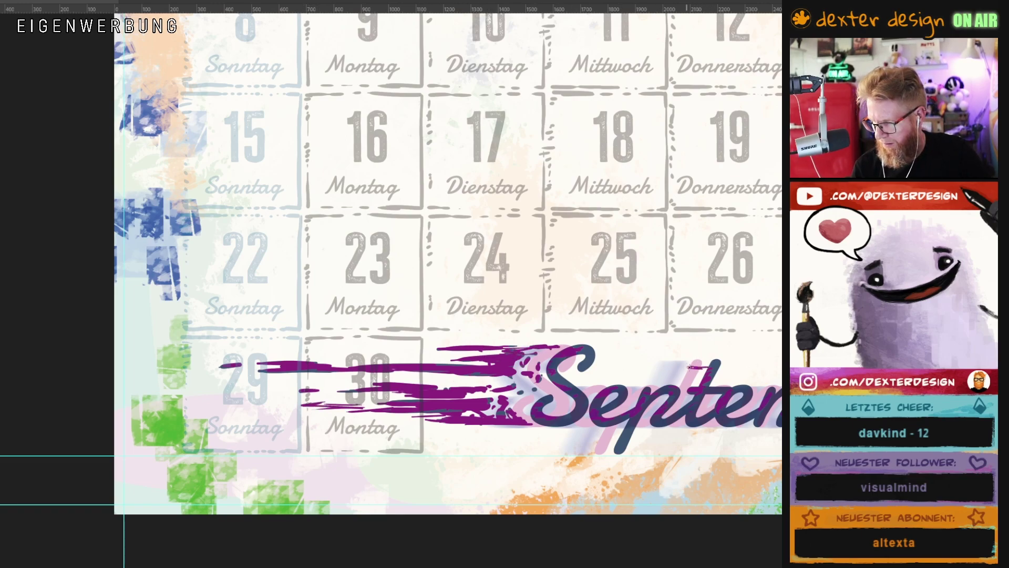
Paint thin purple speed lines above 'September', near the t and mb
{"action": "mouse_move", "coordinate": [692, 370]}
{"action": "left_mouse_down"}
{"action": "mouse_move", "coordinate": [704, 374]}
{"action": "mouse_move", "coordinate": [631, 372]}
{"action": "mouse_move", "coordinate": [697, 374]}
{"action": "left_mouse_up"}
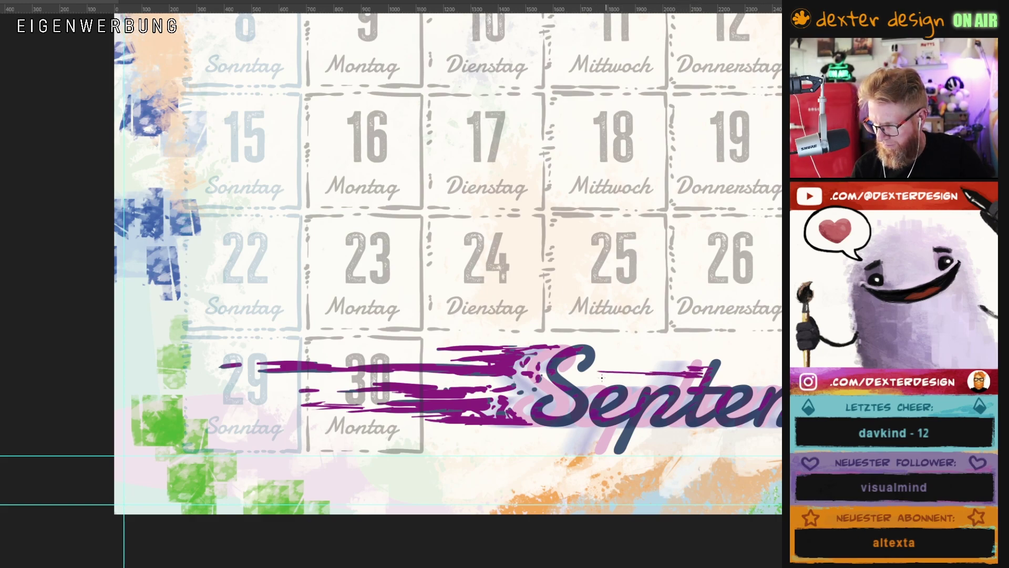
{"action": "left_click_drag", "start_coordinate": [602, 378], "coordinate": [682, 382]}
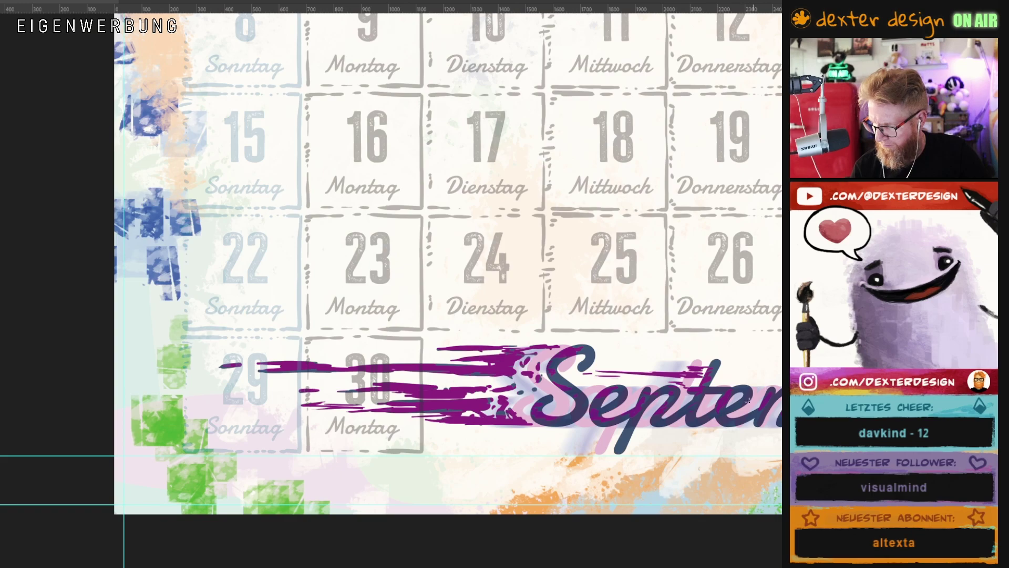
{"action": "scroll", "coordinate": [749, 401], "scroll_direction": "right", "scroll_amount": 5}
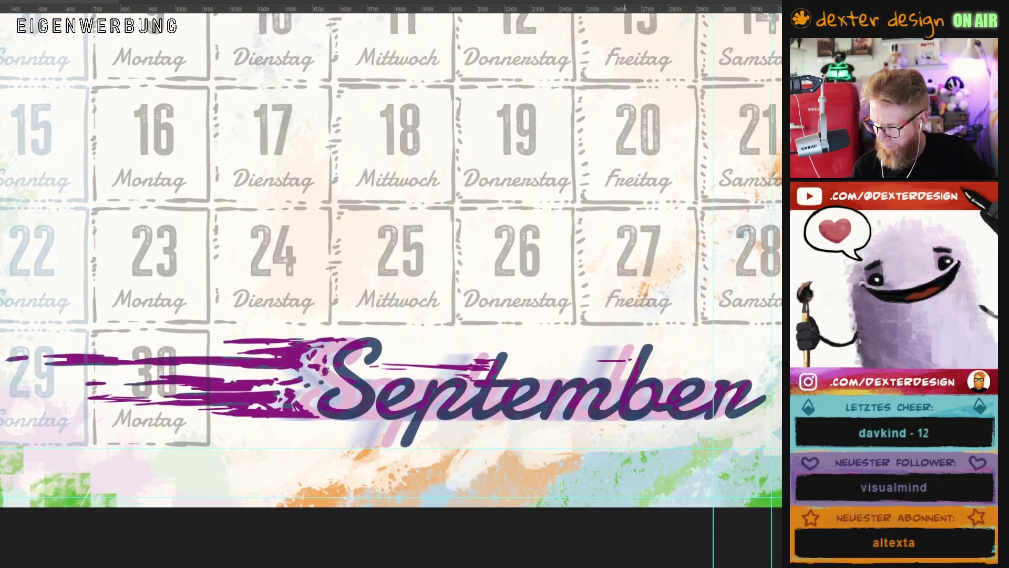
{"action": "mouse_move", "coordinate": [575, 359]}
{"action": "left_mouse_down"}
{"action": "mouse_move", "coordinate": [631, 360]}
{"action": "mouse_move", "coordinate": [531, 363]}
{"action": "left_mouse_up"}
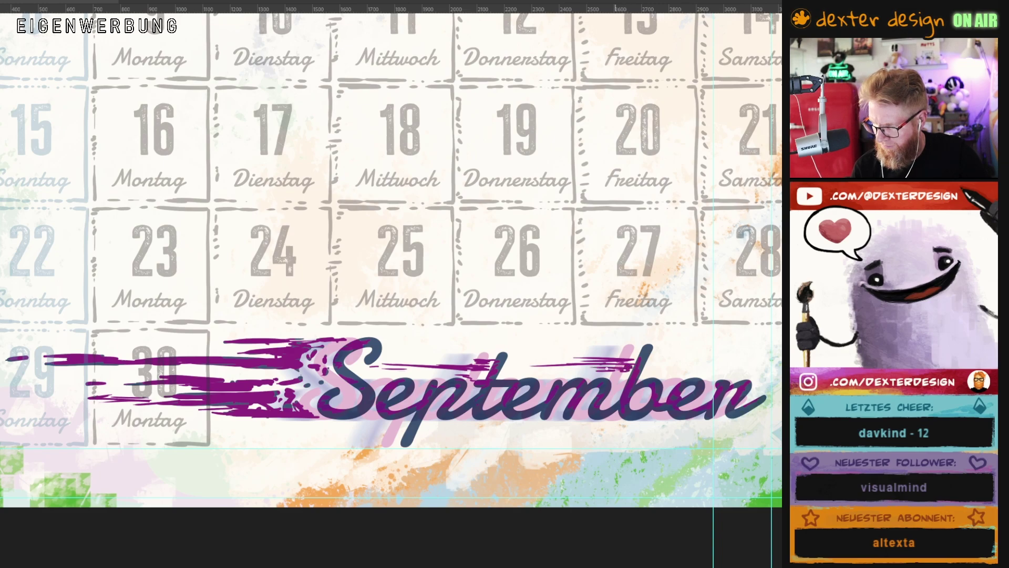
{"action": "left_click_drag", "start_coordinate": [615, 368], "coordinate": [567, 367]}
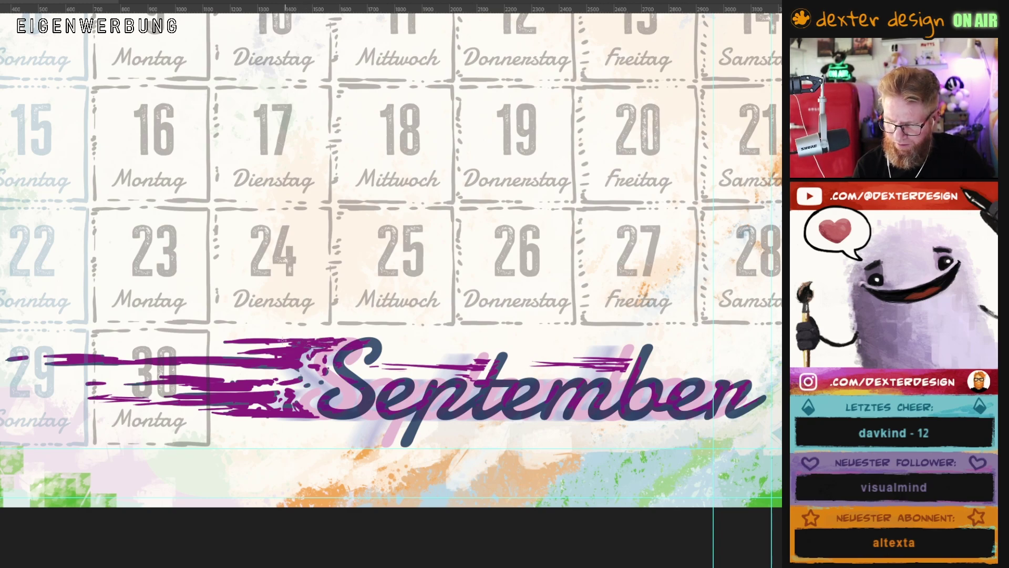
{"action": "left_click_drag", "start_coordinate": [282, 340], "coordinate": [213, 343]}
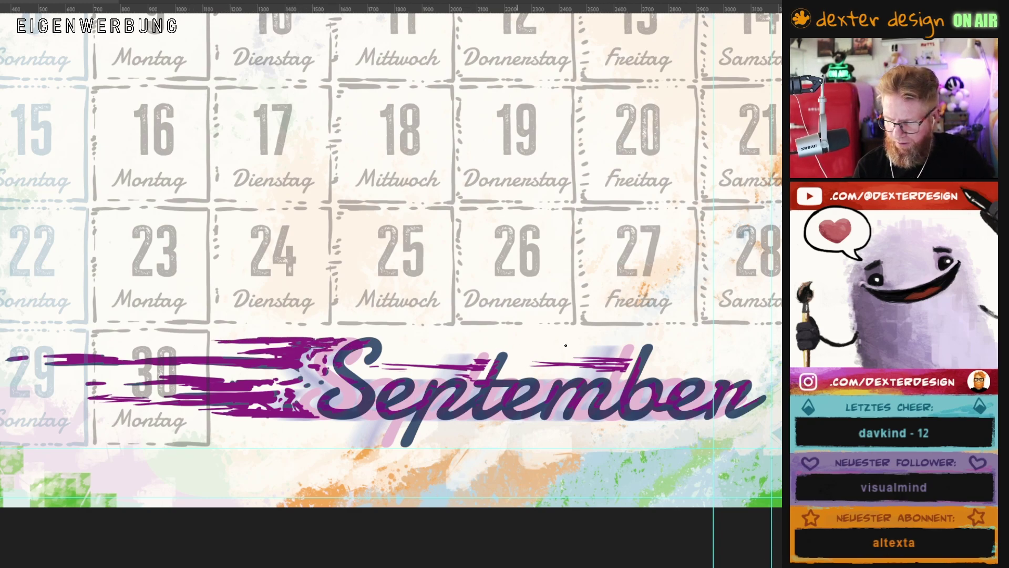
{"action": "key", "text": "ctrl+0"}
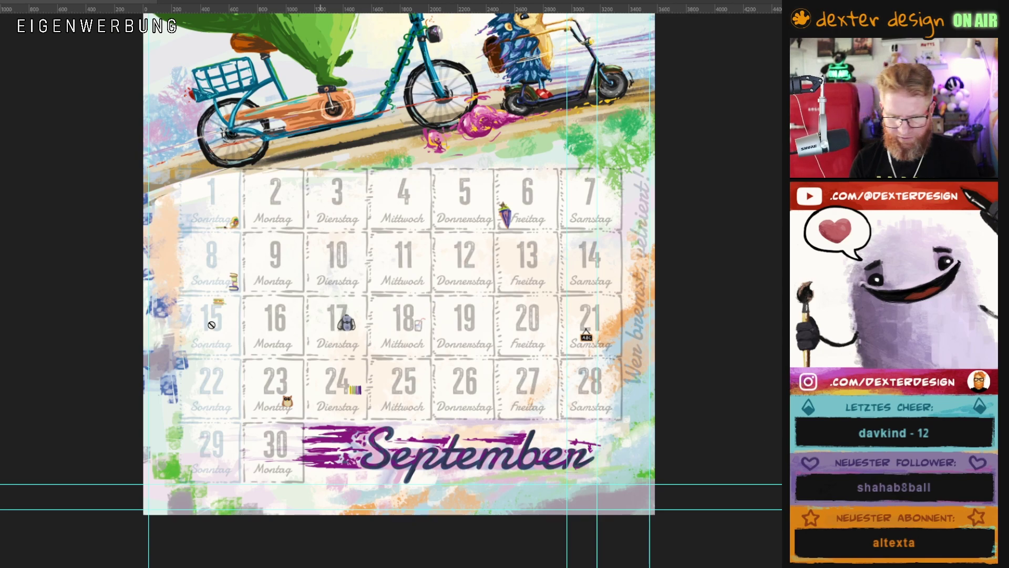
Type the subtitle 'No Speed Limit' below the calendar and select it for a font change
{"action": "left_click", "coordinate": [232, 509]}
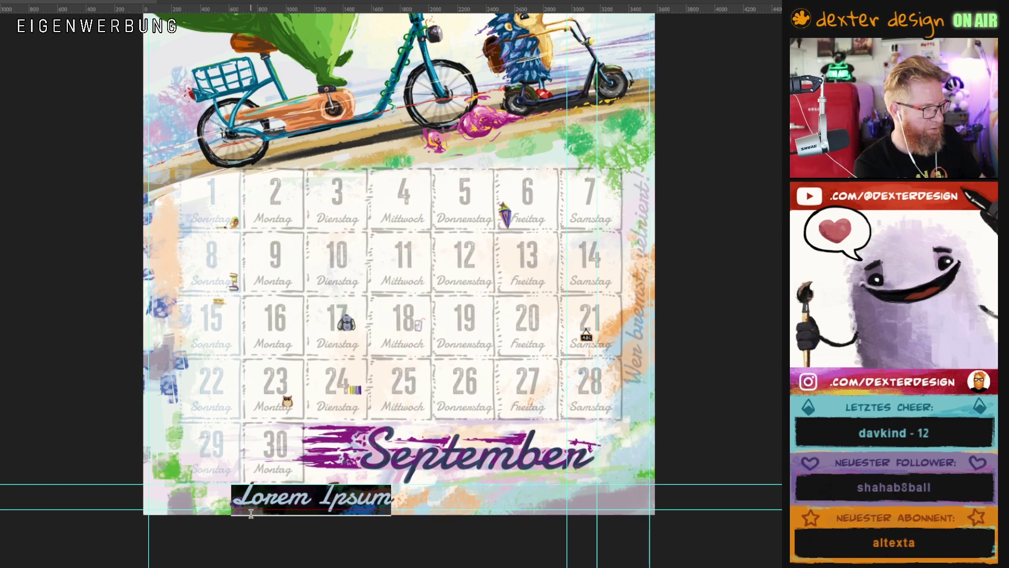
{"action": "type", "text": "No"}
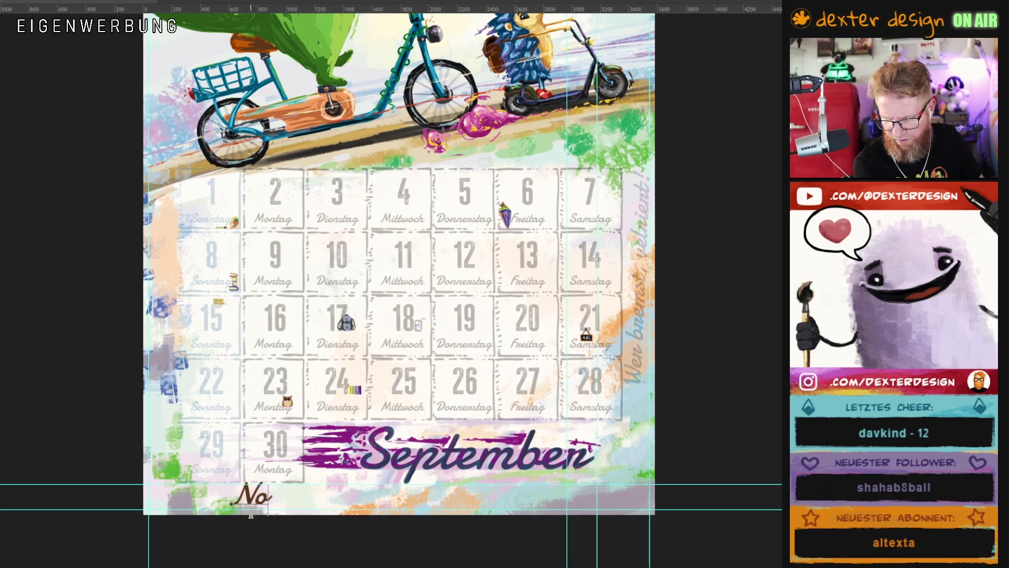
{"action": "type", "text": " Spp"}
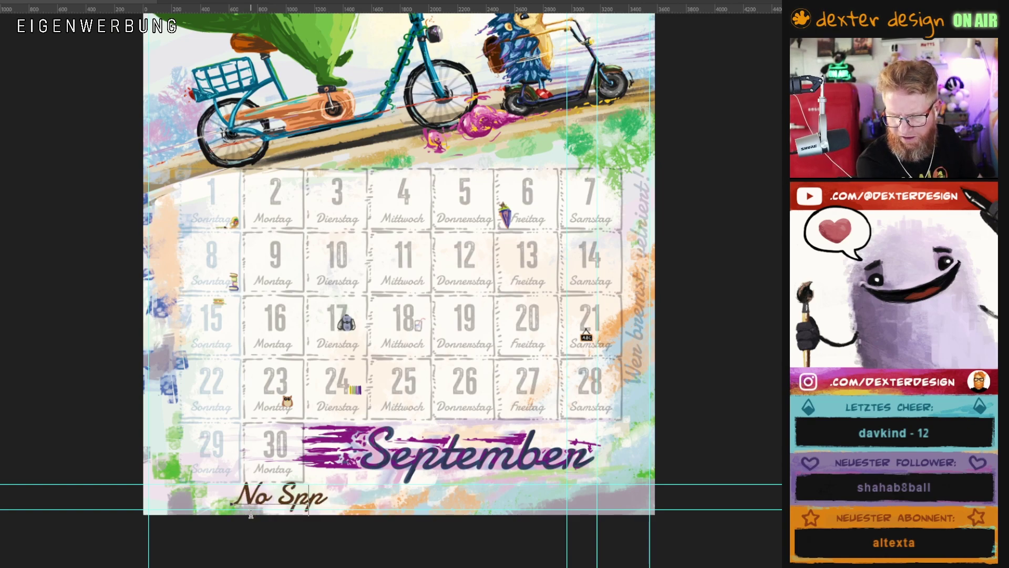
{"action": "key", "text": "BackSpace"}
{"action": "type", "text": "eed"}
{"action": "type", "text": "i"}
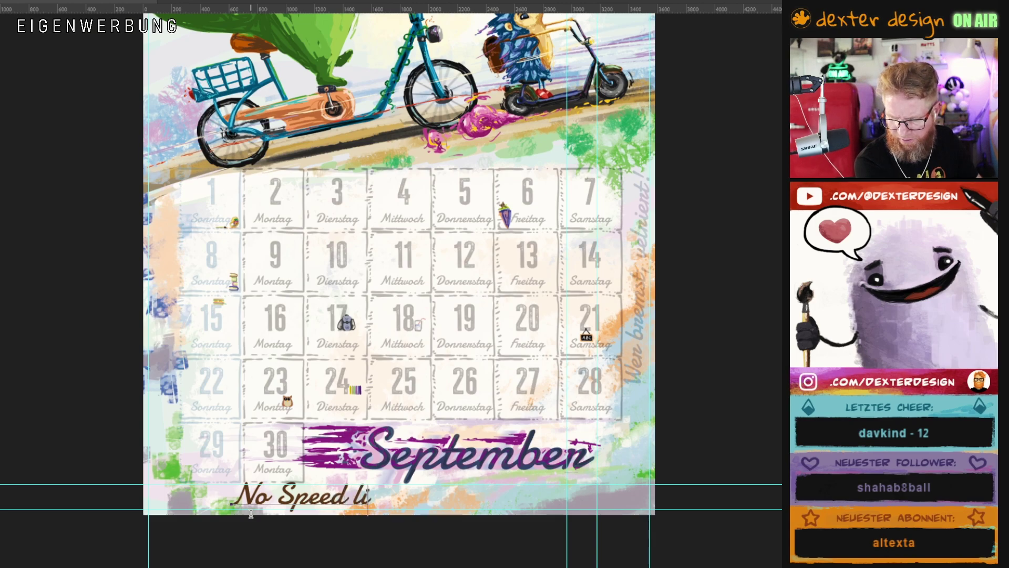
{"action": "key", "text": "BackSpace"}
{"action": "key", "text": "BackSpace"}
{"action": "type", "text": "Lomi"}
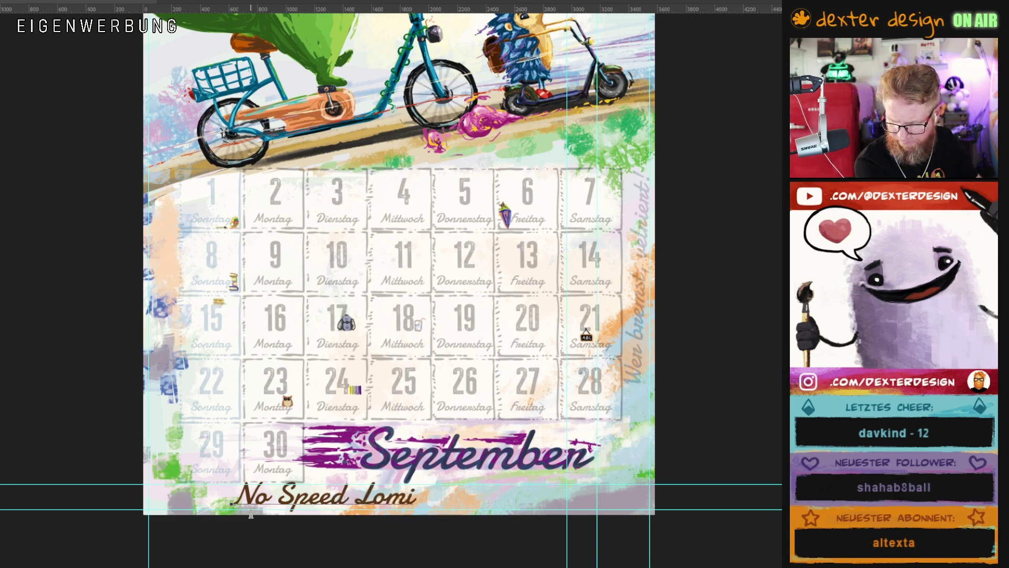
{"action": "key", "text": "BackSpace"}
{"action": "key", "text": "BackSpace"}
{"action": "key", "text": "BackSpace"}
{"action": "type", "text": "im"}
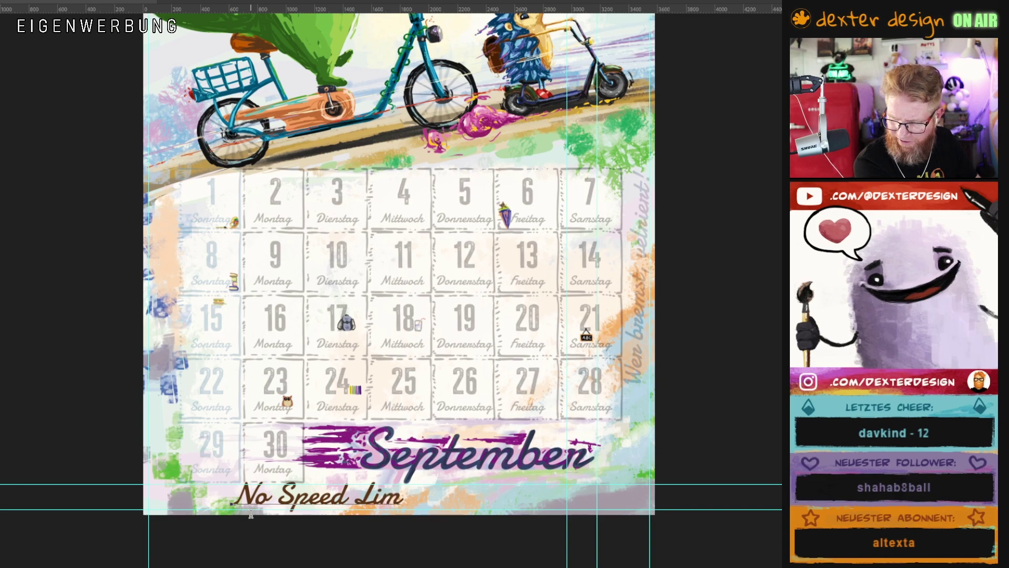
{"action": "type", "text": "it"}
{"action": "key", "text": "ctrl+a"}
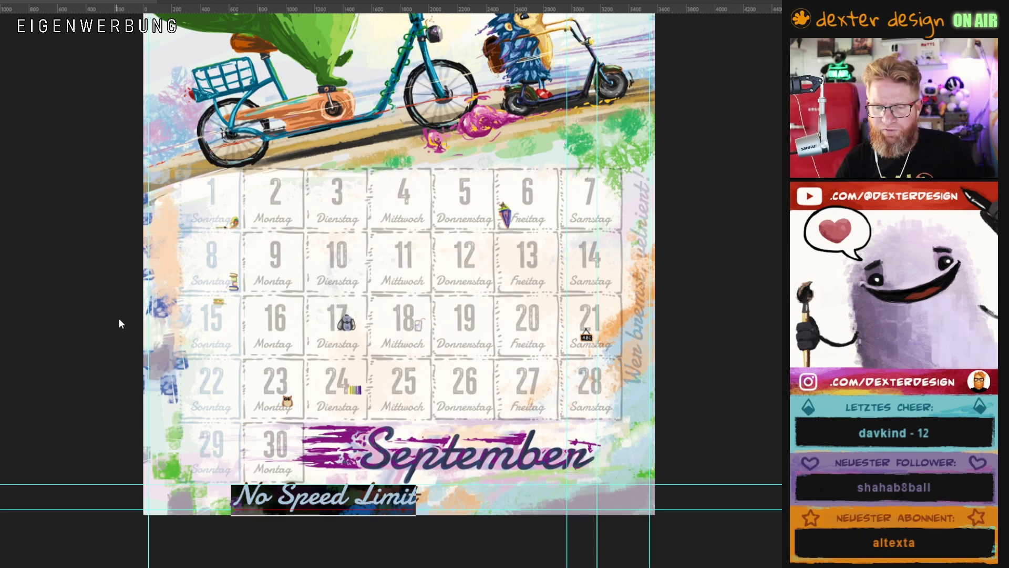
{"action": "left_click", "coordinate": [113, 1]}
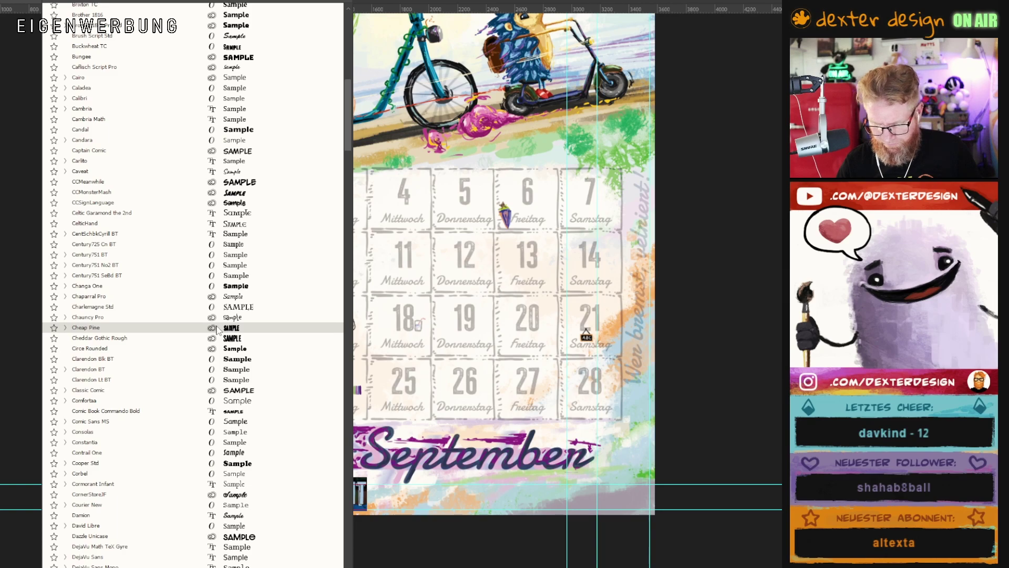
Set the subtitle font to Dazzle Unicase and commit the text
{"action": "scroll", "coordinate": [232, 373], "scroll_direction": "down", "scroll_amount": 3}
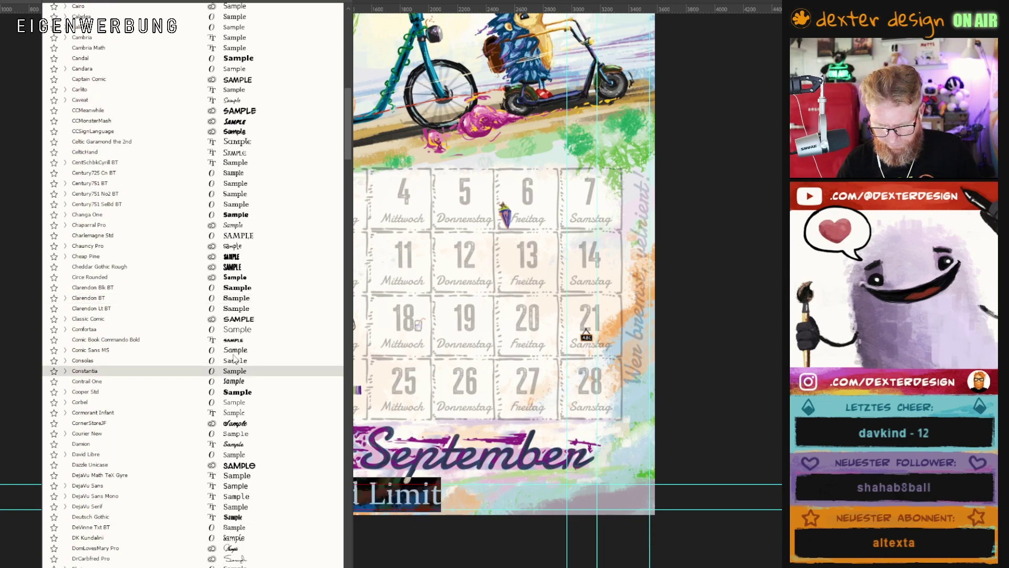
{"action": "scroll", "coordinate": [238, 406], "scroll_direction": "down", "scroll_amount": 6}
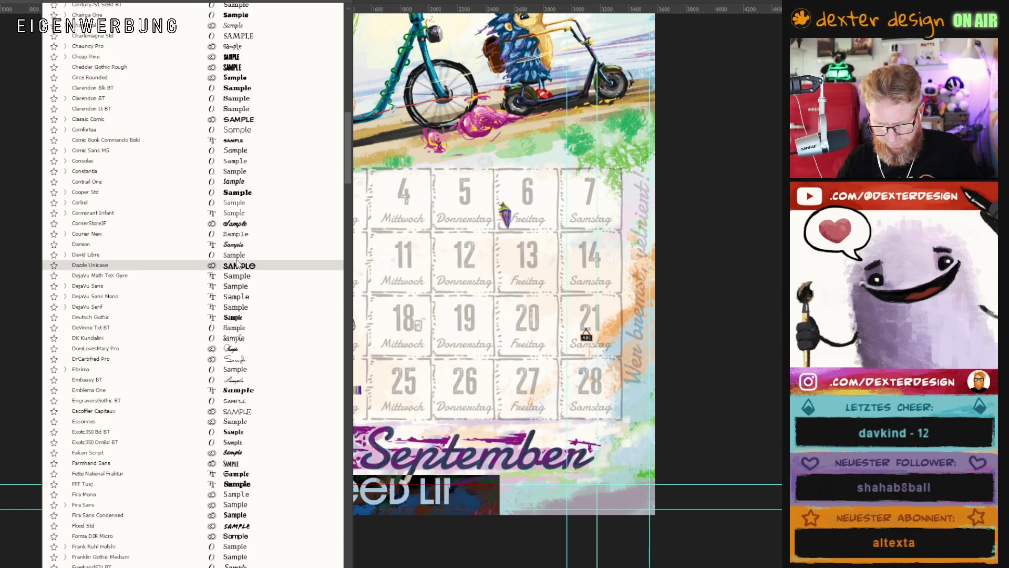
{"action": "left_click", "coordinate": [237, 266]}
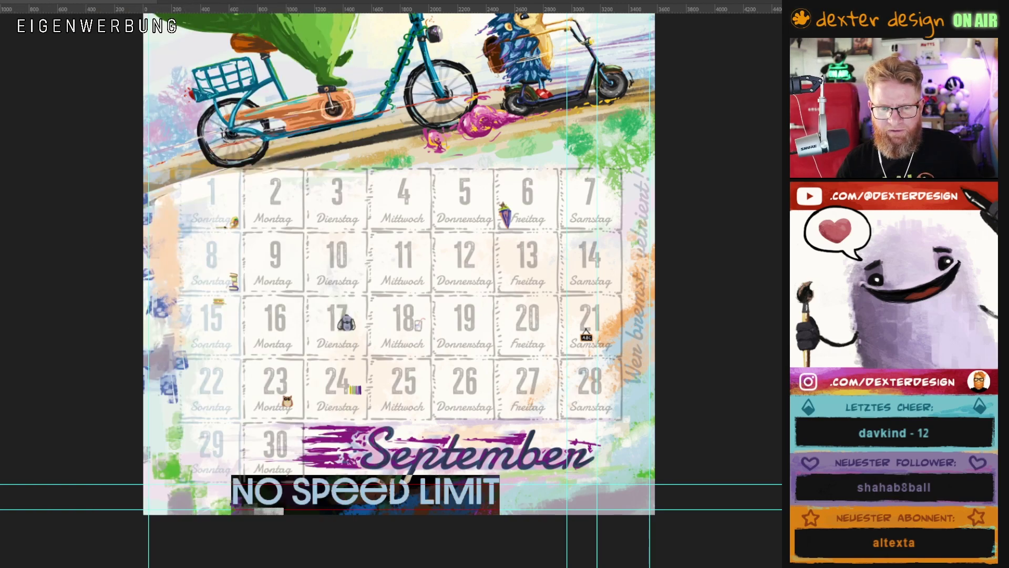
{"action": "key", "text": "ctrl+Return"}
Scale the subtitle down to a smaller size
{"action": "key", "text": "v"}
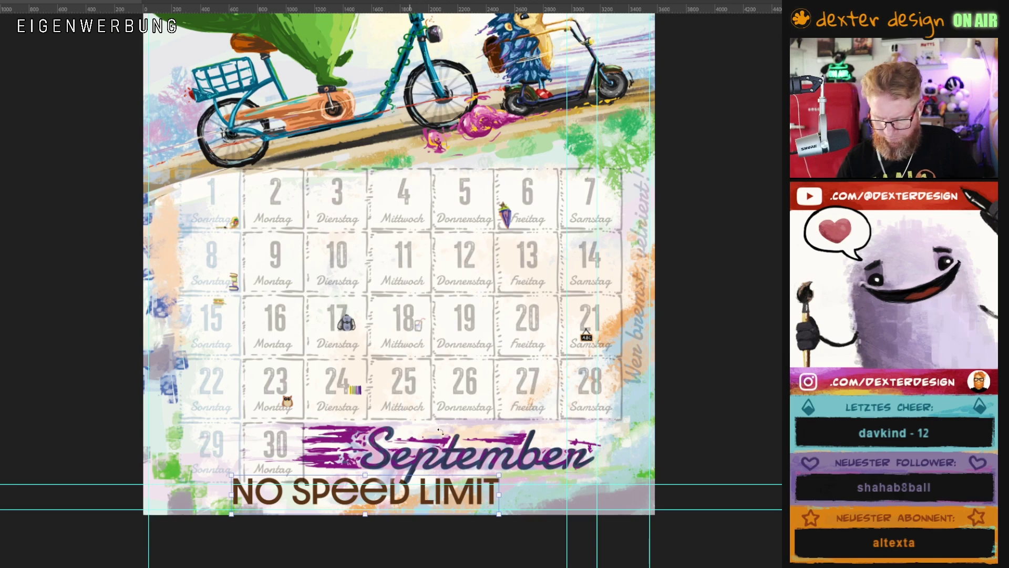
{"action": "left_click_drag", "start_coordinate": [496, 475], "coordinate": [383, 489]}
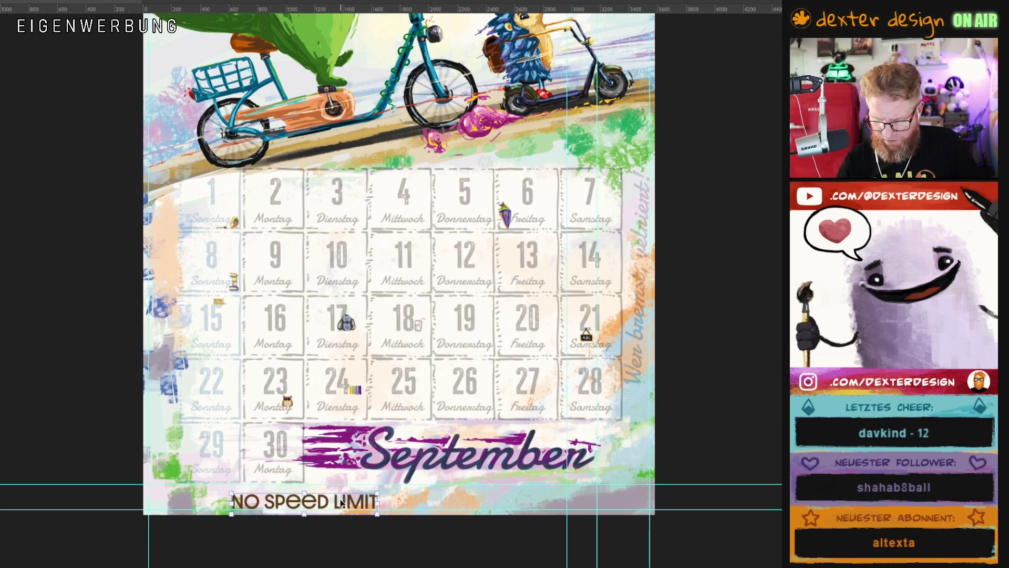
{"action": "key", "text": "Return"}
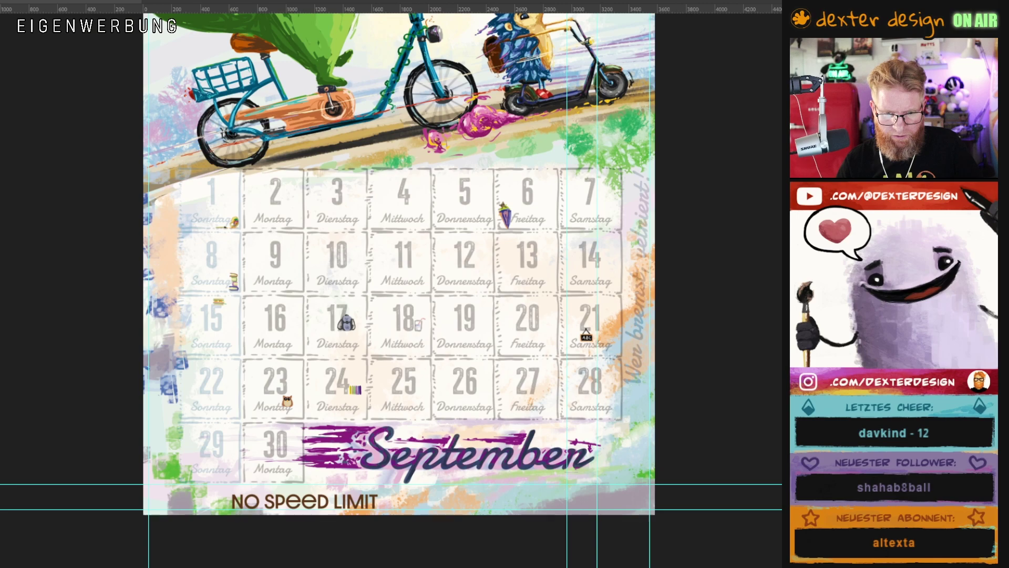
Move 'NO SPEED LIMIT' right beneath the September lettering and select its text
{"action": "left_click", "coordinate": [305, 502]}
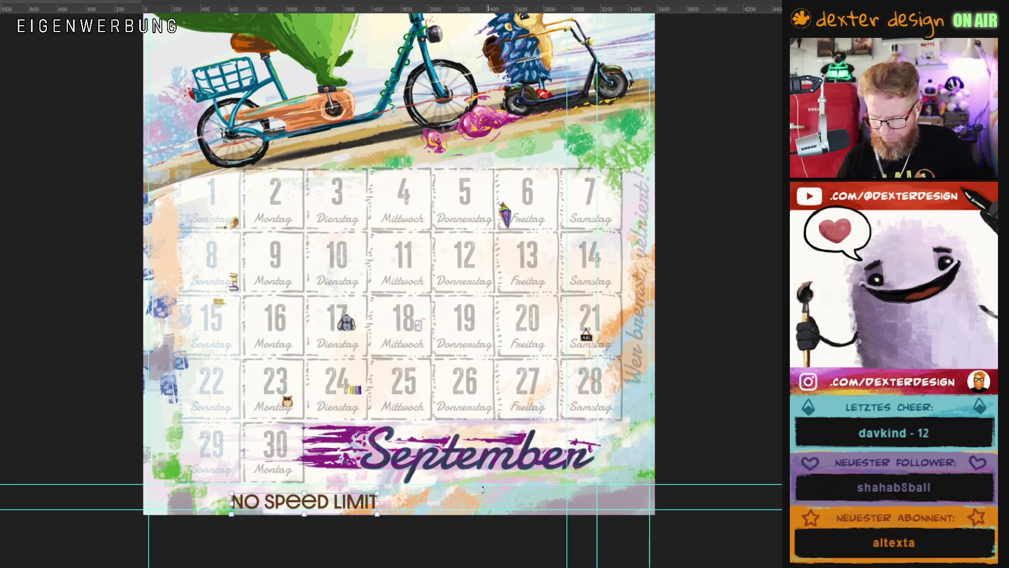
{"action": "mouse_move", "coordinate": [404, 487]}
{"action": "left_mouse_down"}
{"action": "mouse_move", "coordinate": [430, 470]}
{"action": "mouse_move", "coordinate": [442, 483]}
{"action": "left_mouse_up"}
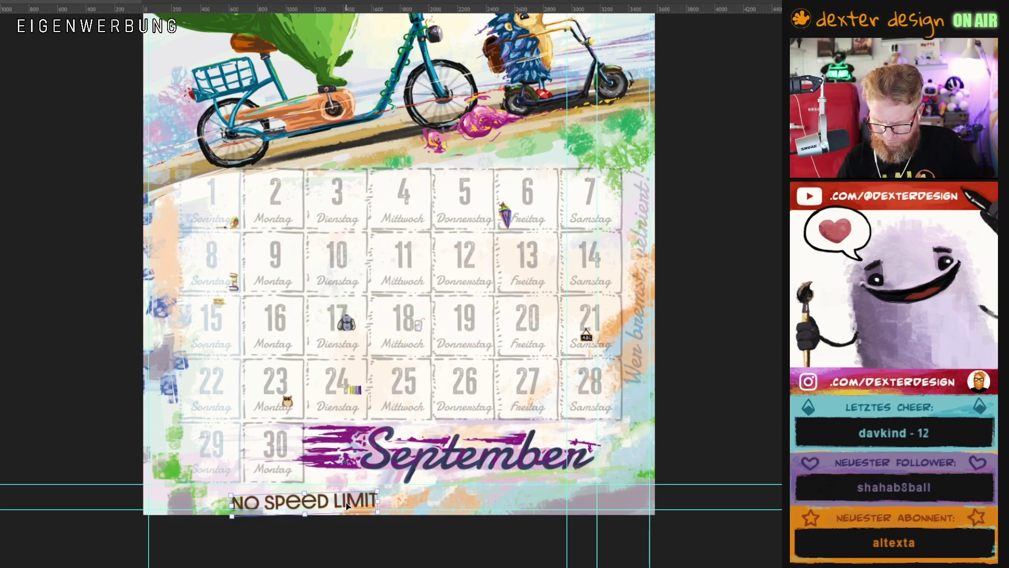
{"action": "left_click_drag", "start_coordinate": [346, 502], "coordinate": [602, 498]}
{"action": "left_click_drag", "start_coordinate": [508, 507], "coordinate": [512, 500]}
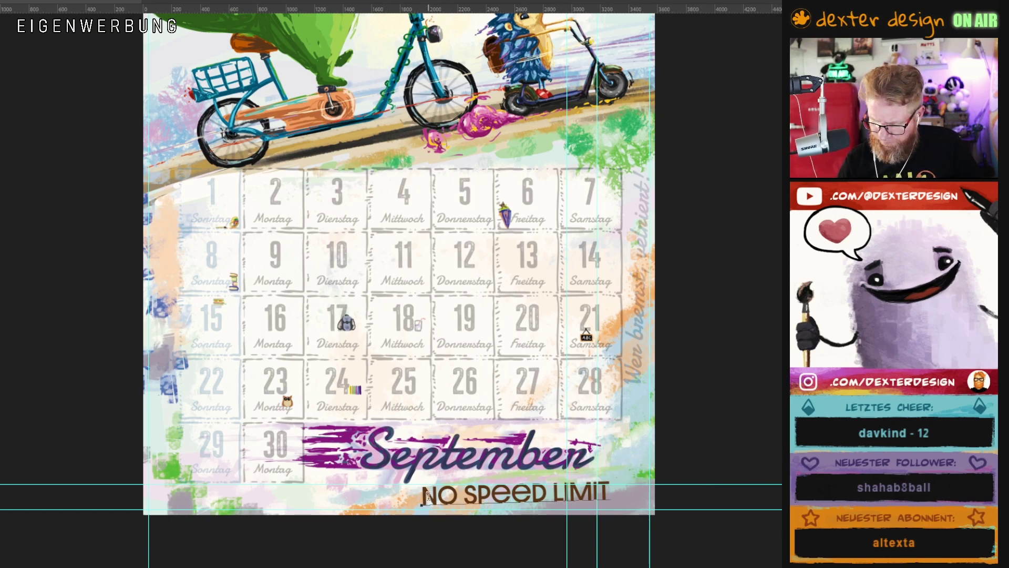
{"action": "left_click_drag", "start_coordinate": [421, 494], "coordinate": [673, 470]}
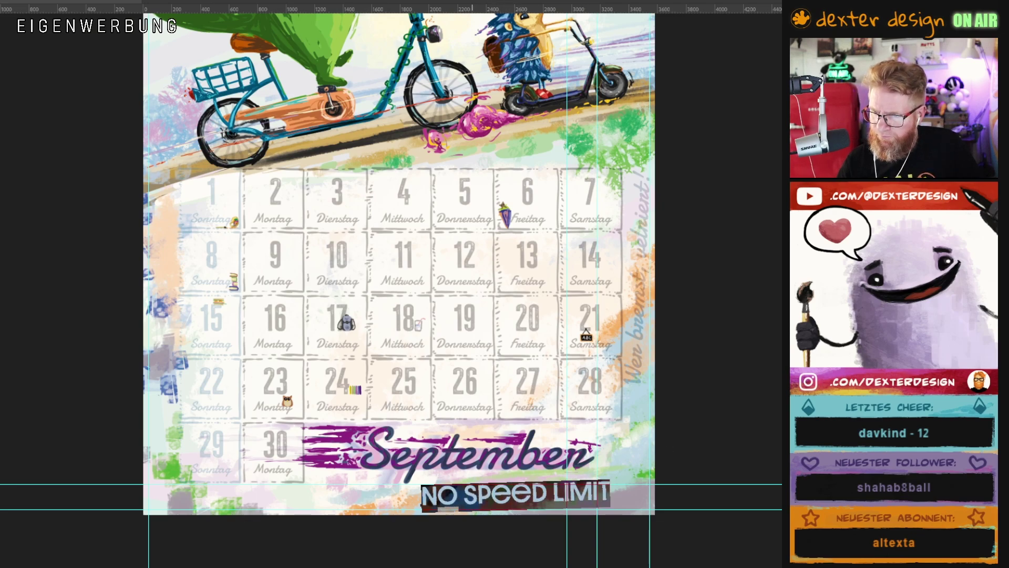
Recolour the subtitle text grey-lavender, comparing it against the earlier brown
{"action": "left_click", "coordinate": [610, 5]}
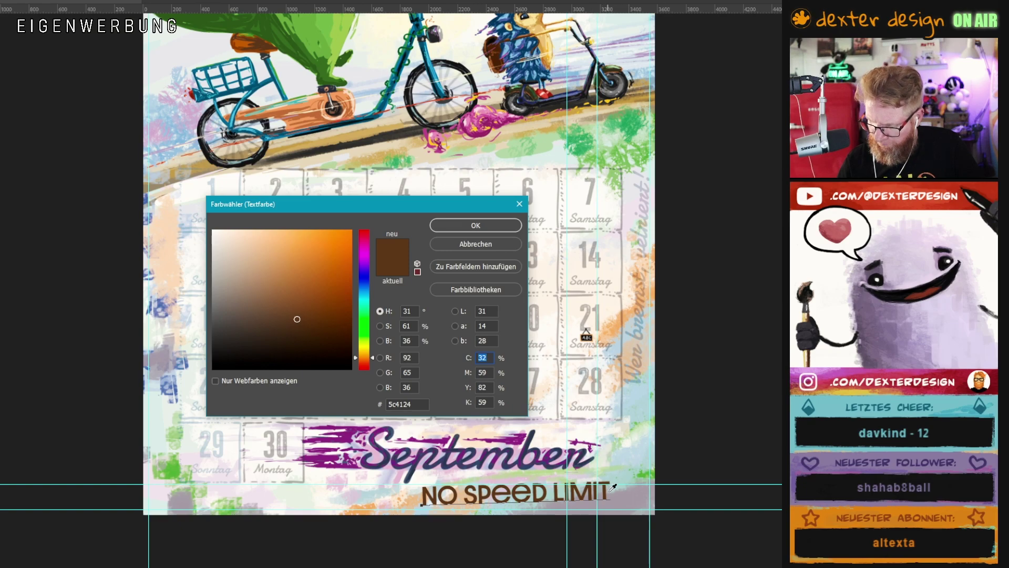
{"action": "left_click", "coordinate": [625, 494]}
{"action": "left_click", "coordinate": [494, 226]}
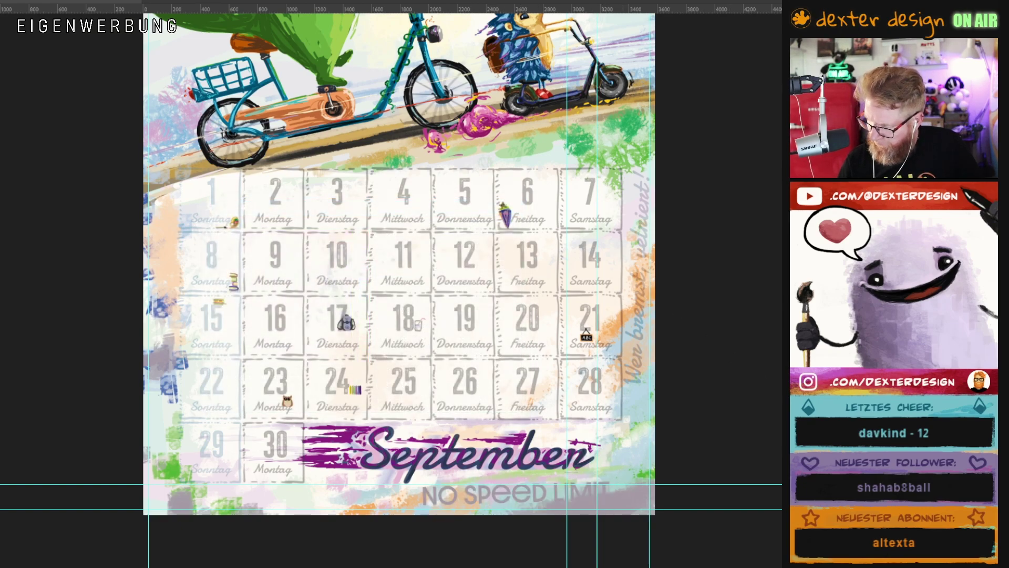
{"action": "key", "text": "ctrl+z"}
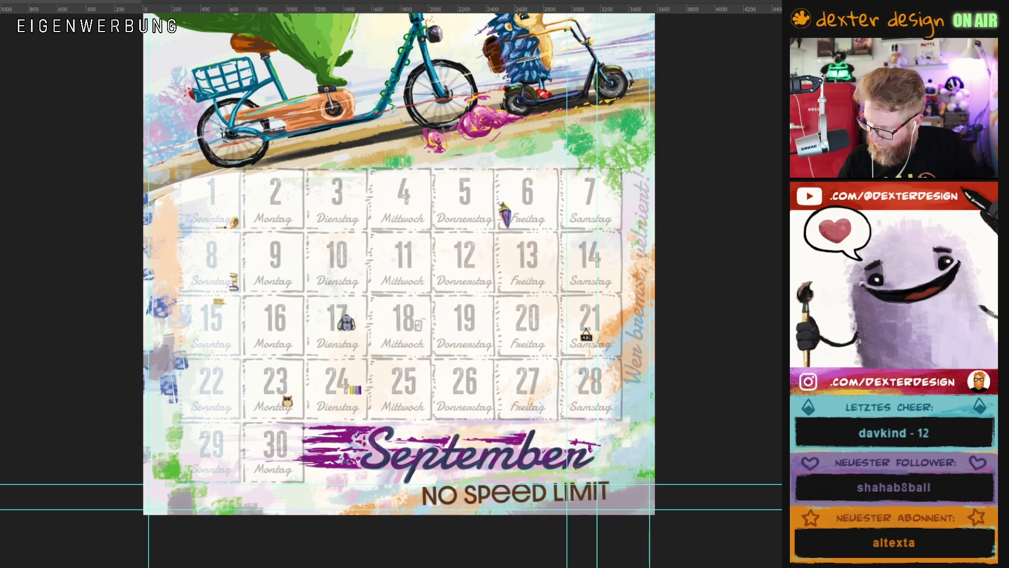
{"action": "key", "text": "ctrl+shift+z"}
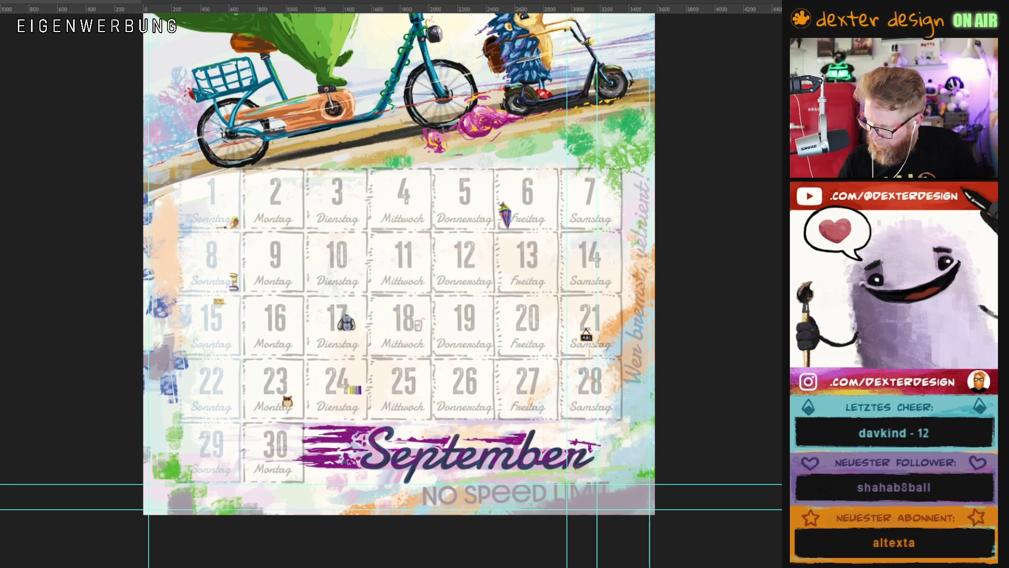
{"action": "key", "text": "ctrl+z"}
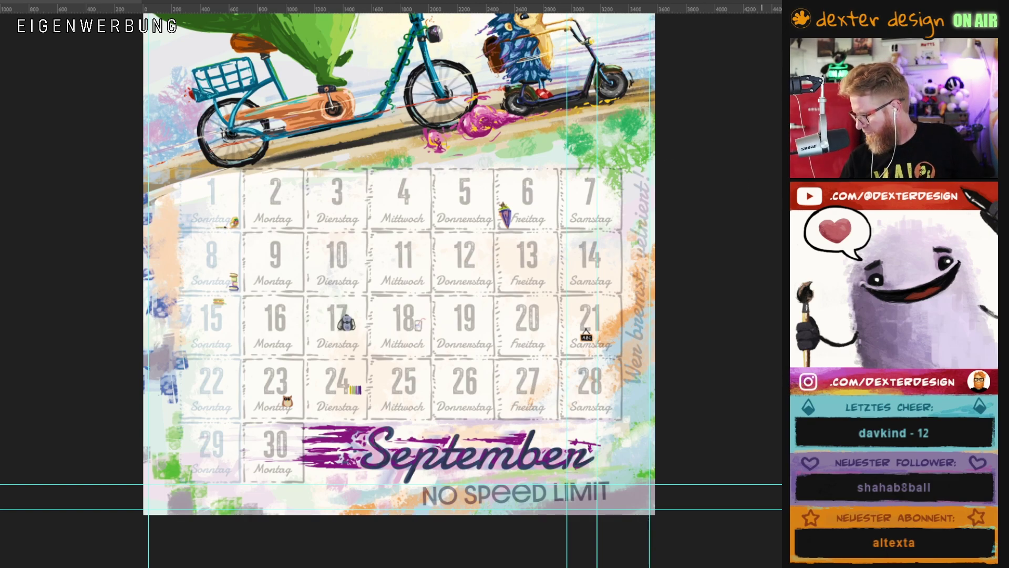
{"action": "key", "text": "ctrl+shift+z"}
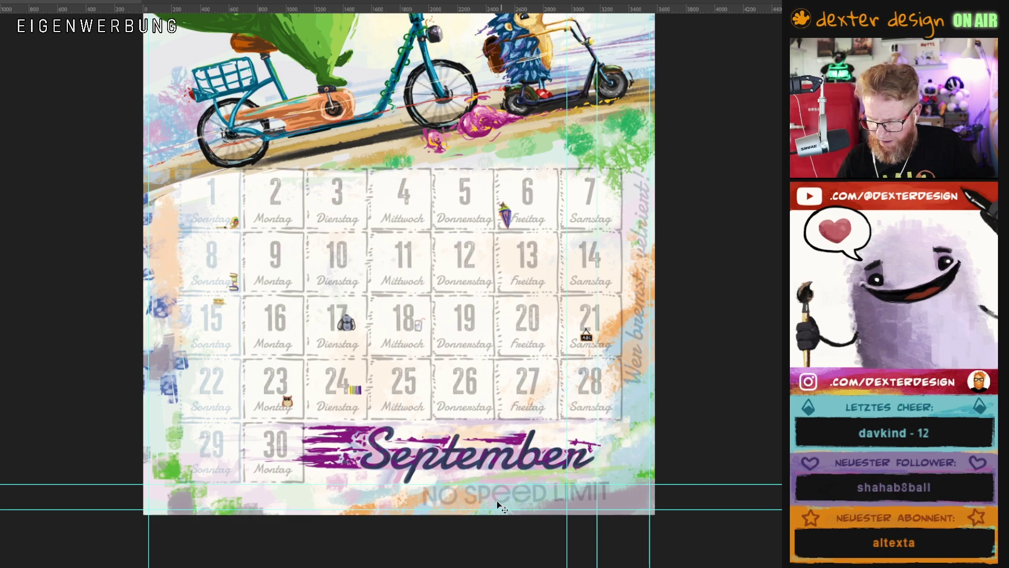
Enlarge the subtitle to span under September, then save the calendar
{"action": "left_click", "coordinate": [480, 500]}
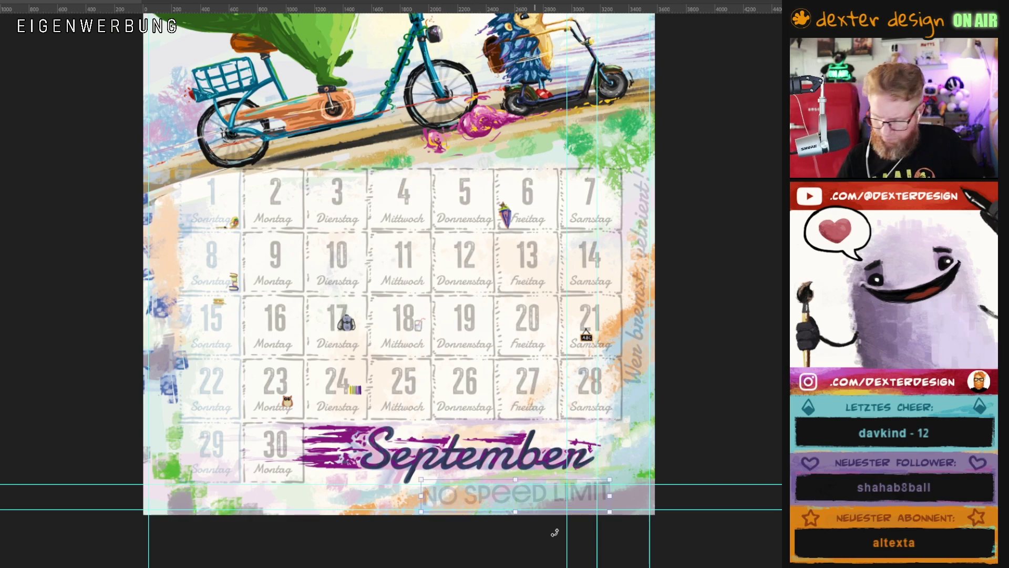
{"action": "left_click_drag", "start_coordinate": [610, 480], "coordinate": [650, 482]}
{"action": "left_click_drag", "start_coordinate": [548, 494], "coordinate": [548, 497]}
{"action": "key", "text": "Return"}
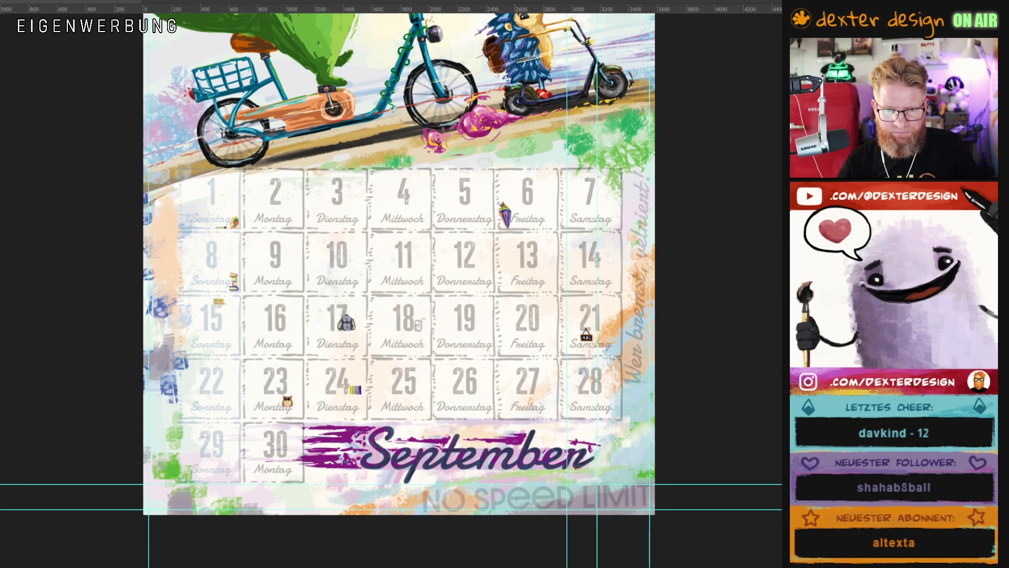
{"action": "left_click", "coordinate": [16, 0]}
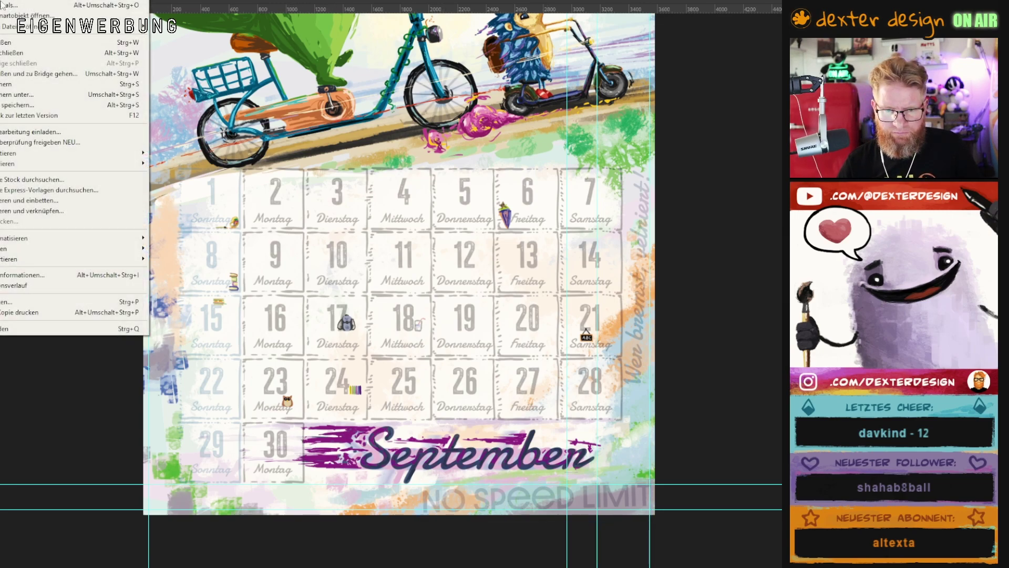
{"action": "left_click", "coordinate": [33, 85]}
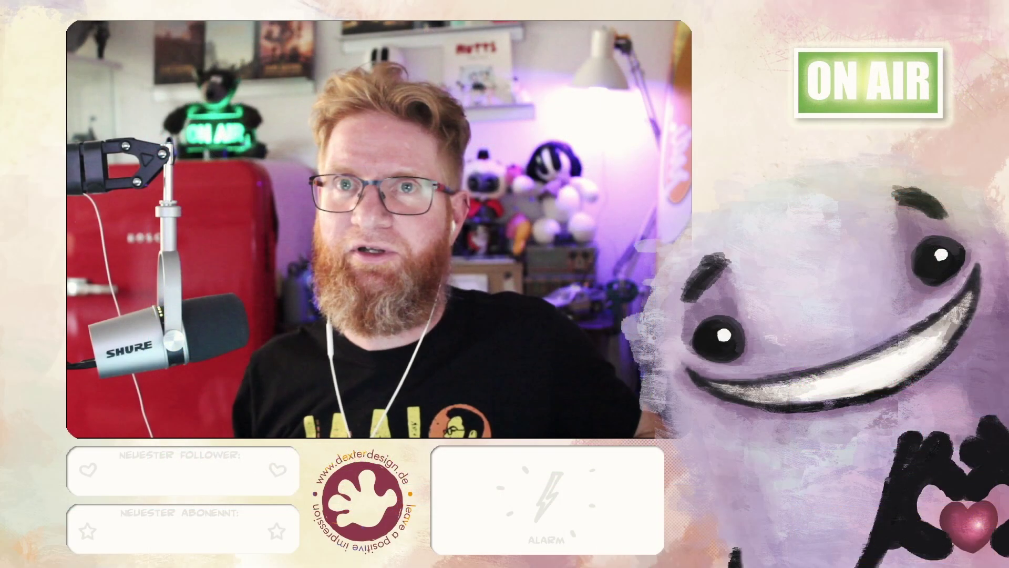